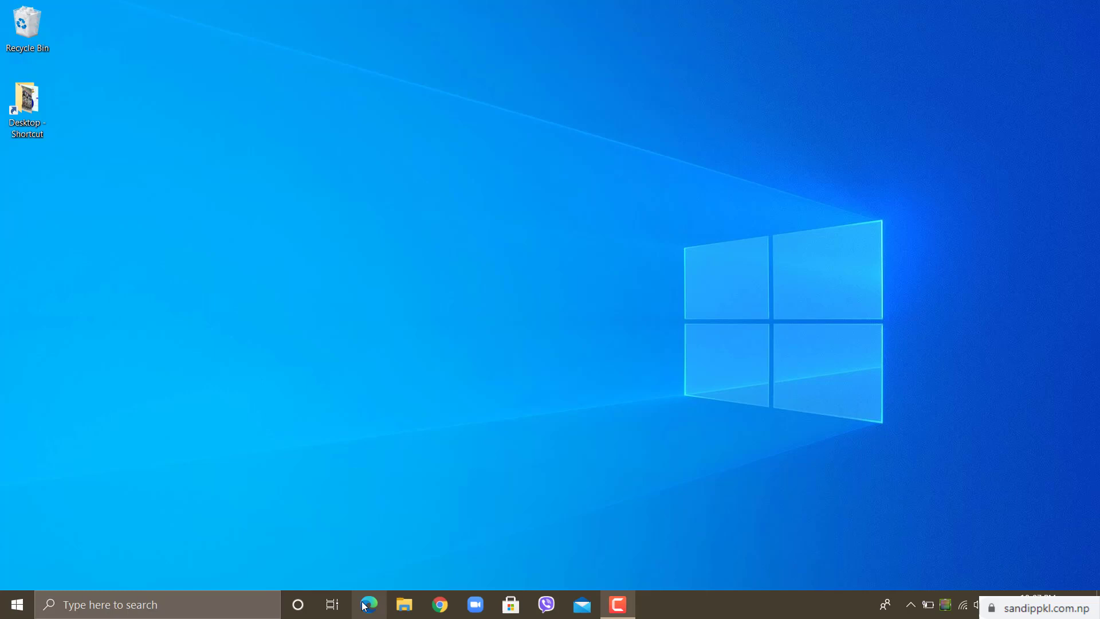
Navigate from Start through Settings to Windows Security's virus and threat protection settings
{"action": "left_click", "coordinate": [23, 598]}
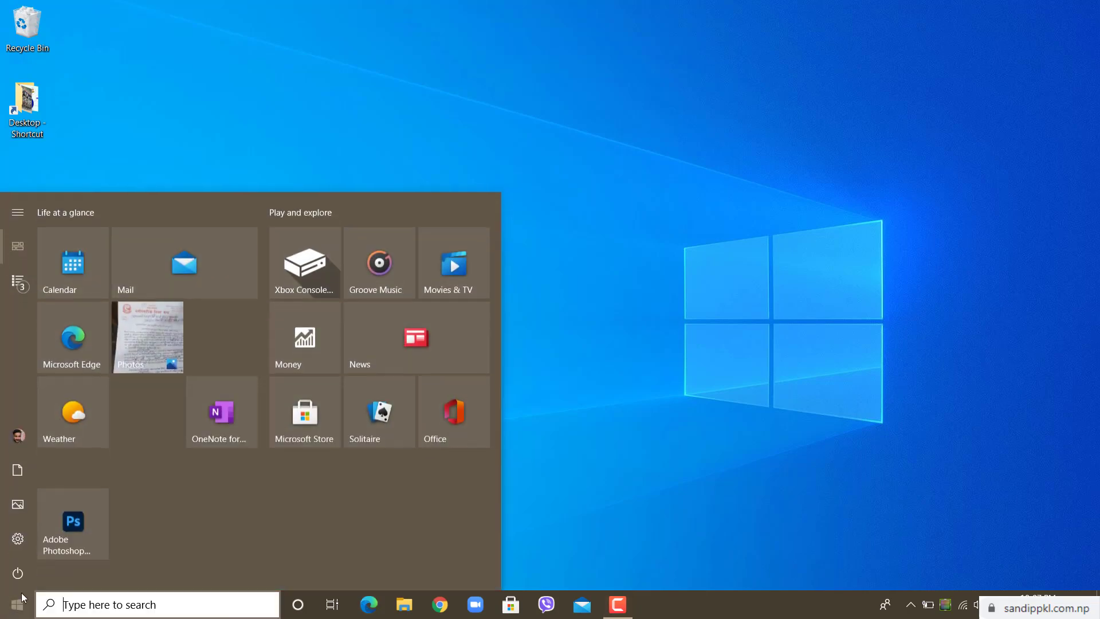
{"action": "left_click", "coordinate": [16, 533]}
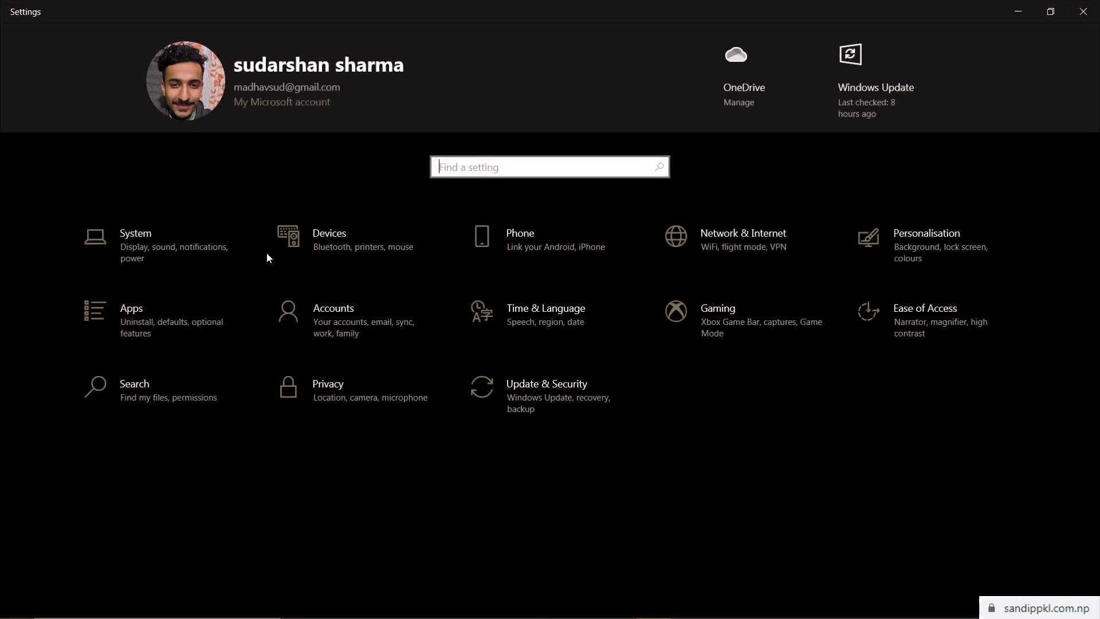
{"action": "left_click", "coordinate": [556, 394]}
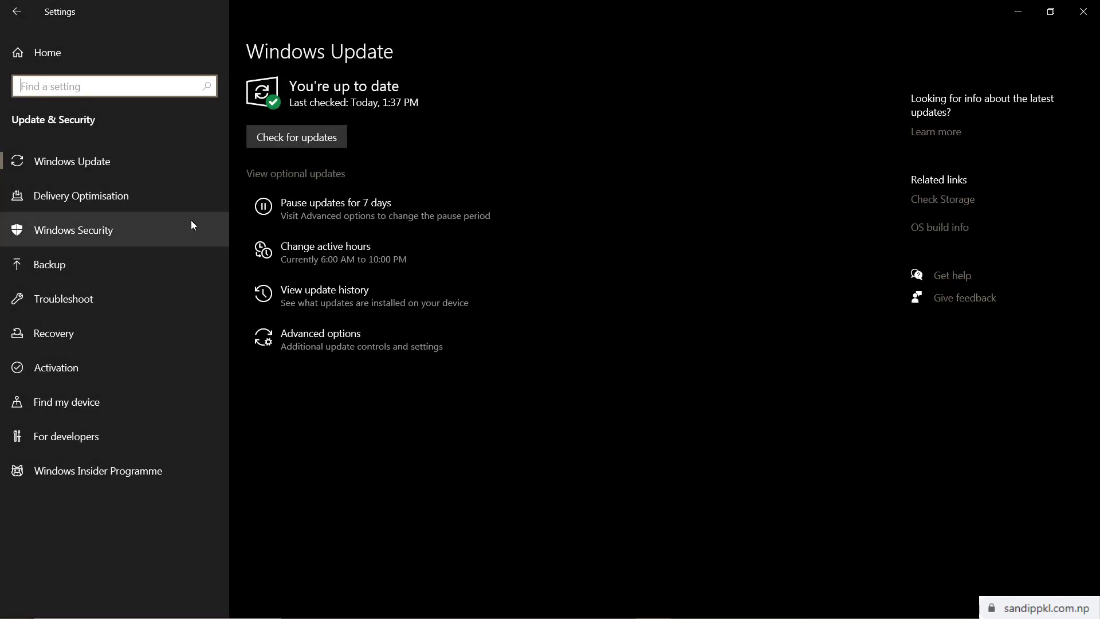
{"action": "left_click", "coordinate": [122, 232]}
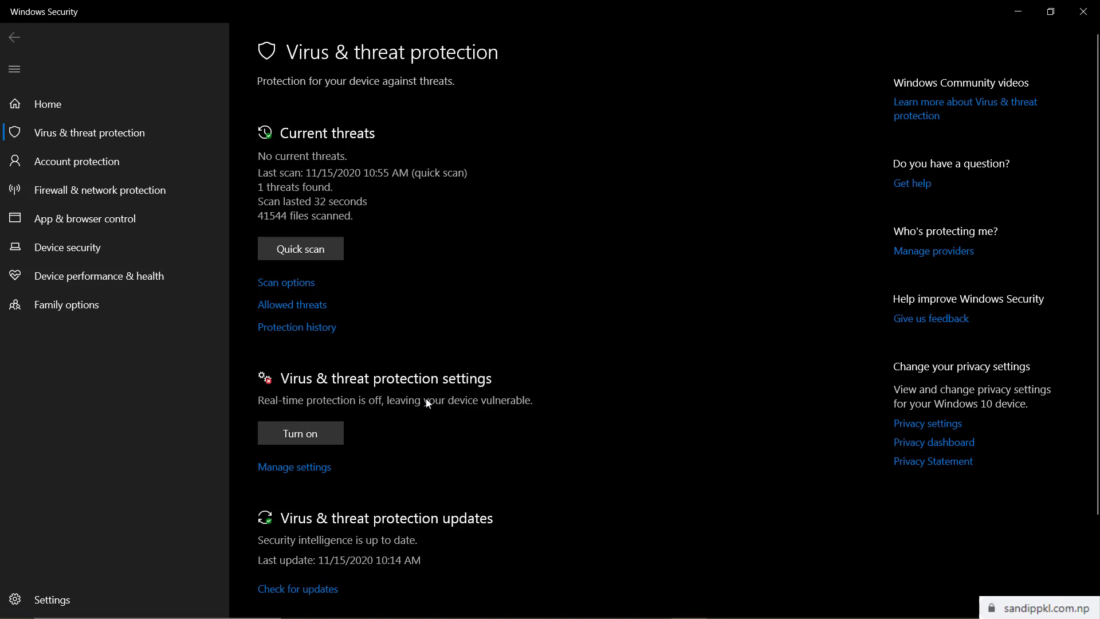
{"action": "scroll", "coordinate": [426, 401], "scroll_direction": "down", "scroll_amount": 2}
{"action": "left_click", "coordinate": [312, 378]}
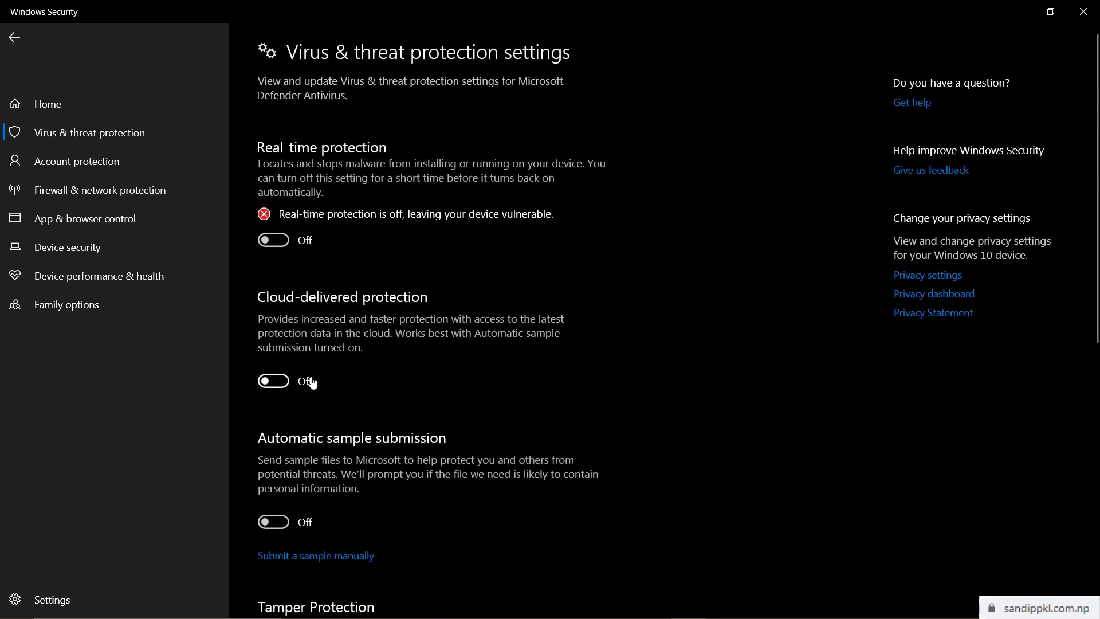
Confirm real-time, cloud-delivered and tamper protection are off, then minimize Windows Security
{"action": "scroll", "coordinate": [356, 460], "scroll_direction": "down", "scroll_amount": 3}
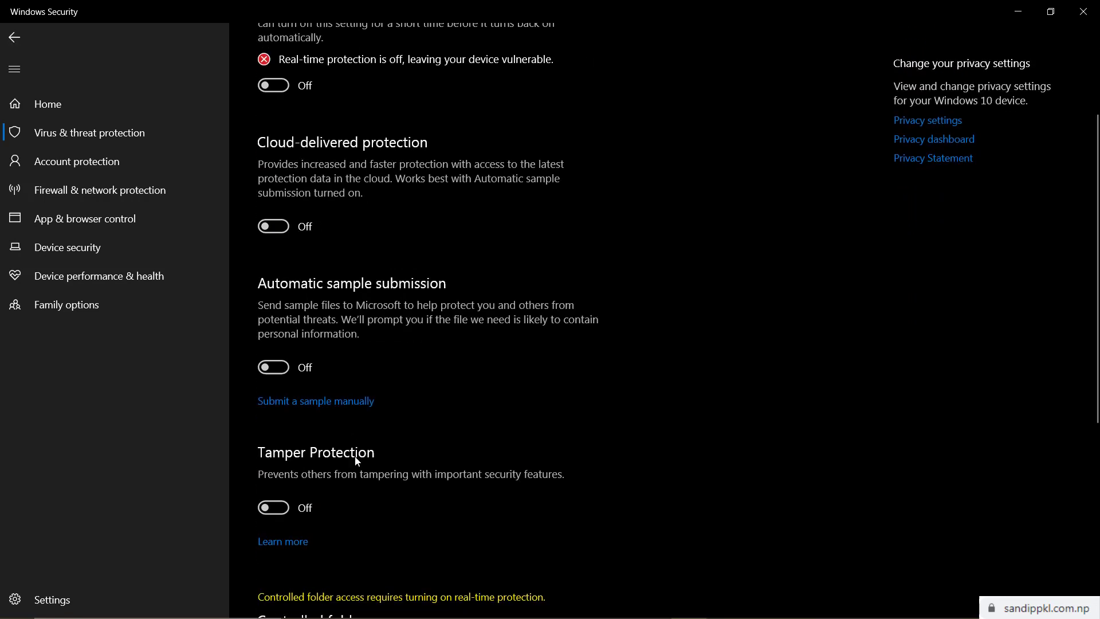
{"action": "scroll", "coordinate": [355, 460], "scroll_direction": "down", "scroll_amount": 4}
{"action": "scroll", "coordinate": [355, 461], "scroll_direction": "down", "scroll_amount": 2}
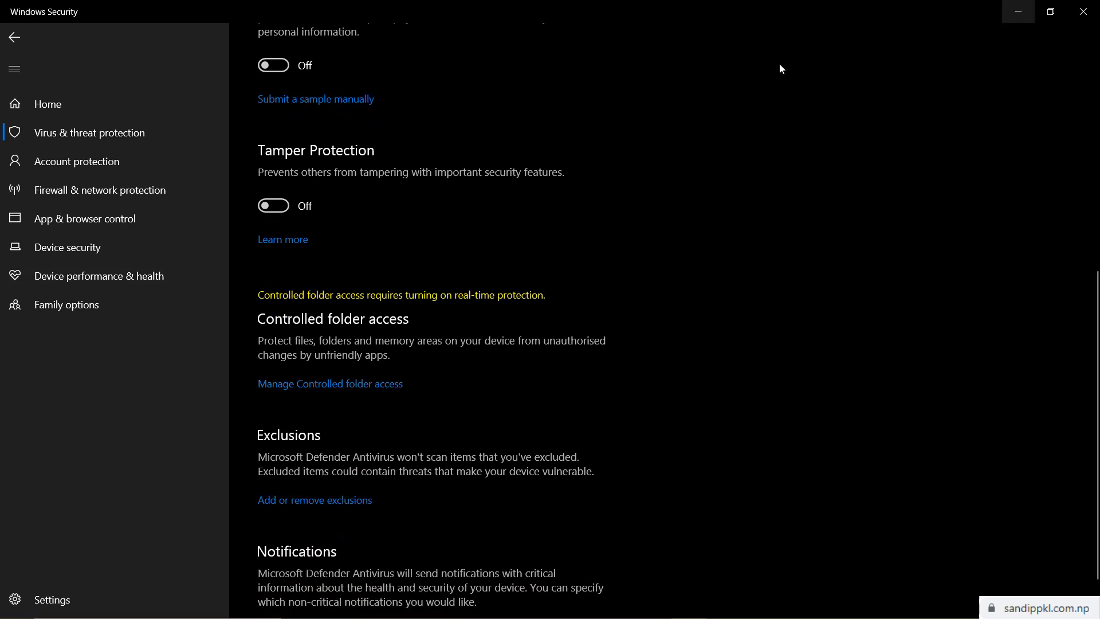
{"action": "scroll", "coordinate": [579, 117], "scroll_direction": "up", "scroll_amount": 5}
{"action": "scroll", "coordinate": [308, 136], "scroll_direction": "up", "scroll_amount": 3}
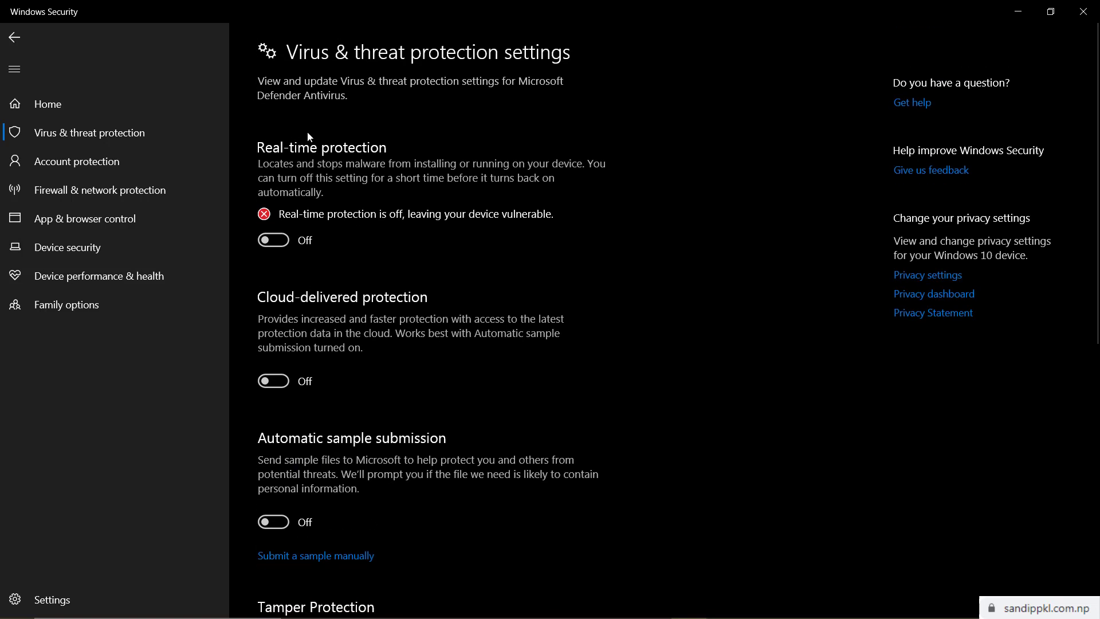
{"action": "scroll", "coordinate": [321, 129], "scroll_direction": "down", "scroll_amount": 5}
{"action": "left_click", "coordinate": [1012, 11]}
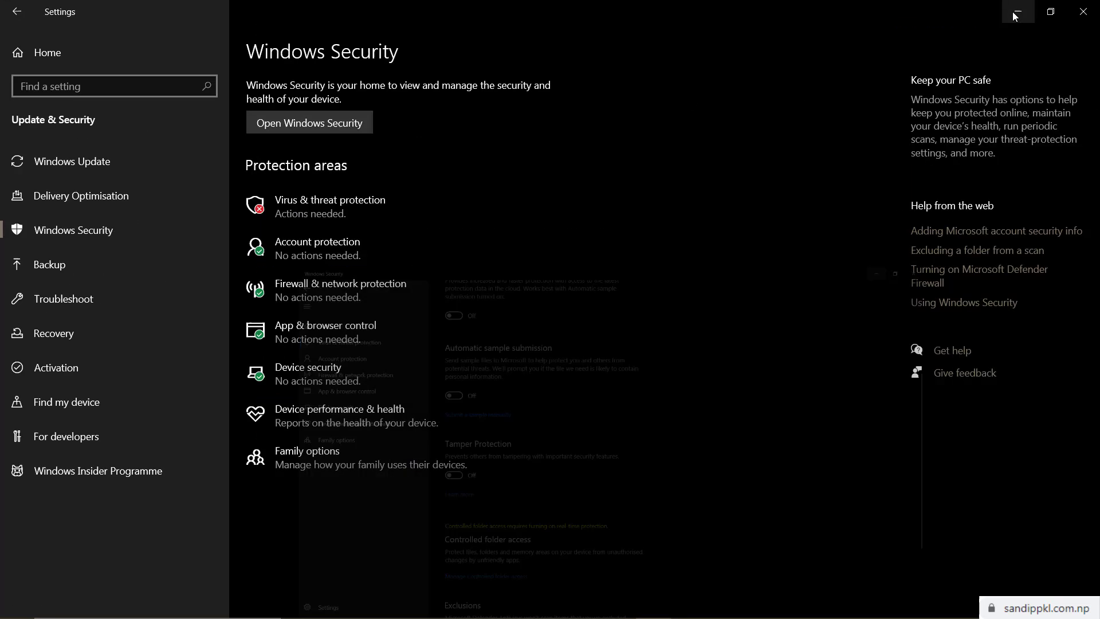
Load edtecinfo.com in Edge to reach the EdTecInfo homepage
{"action": "left_click", "coordinate": [1012, 11]}
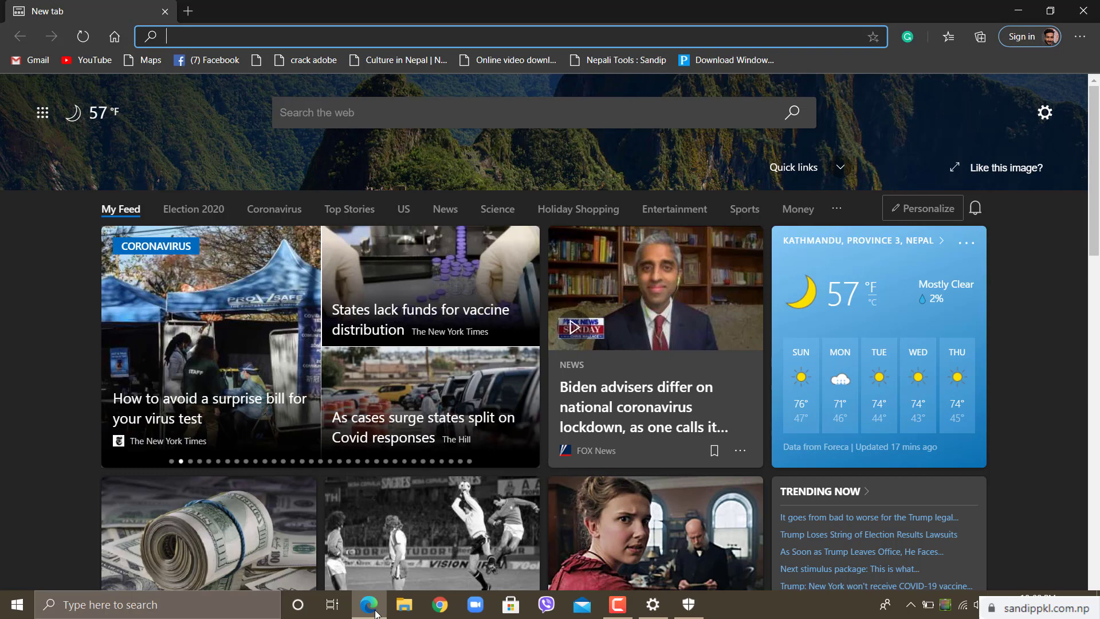
{"action": "type", "text": "edt"}
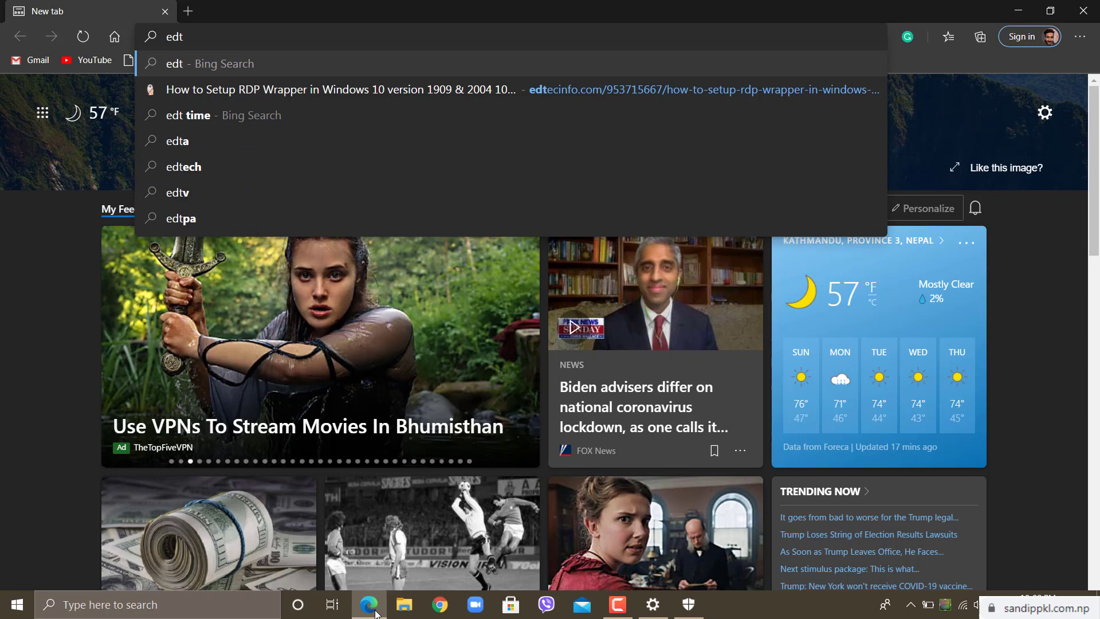
{"action": "type", "text": "ecinfo"}
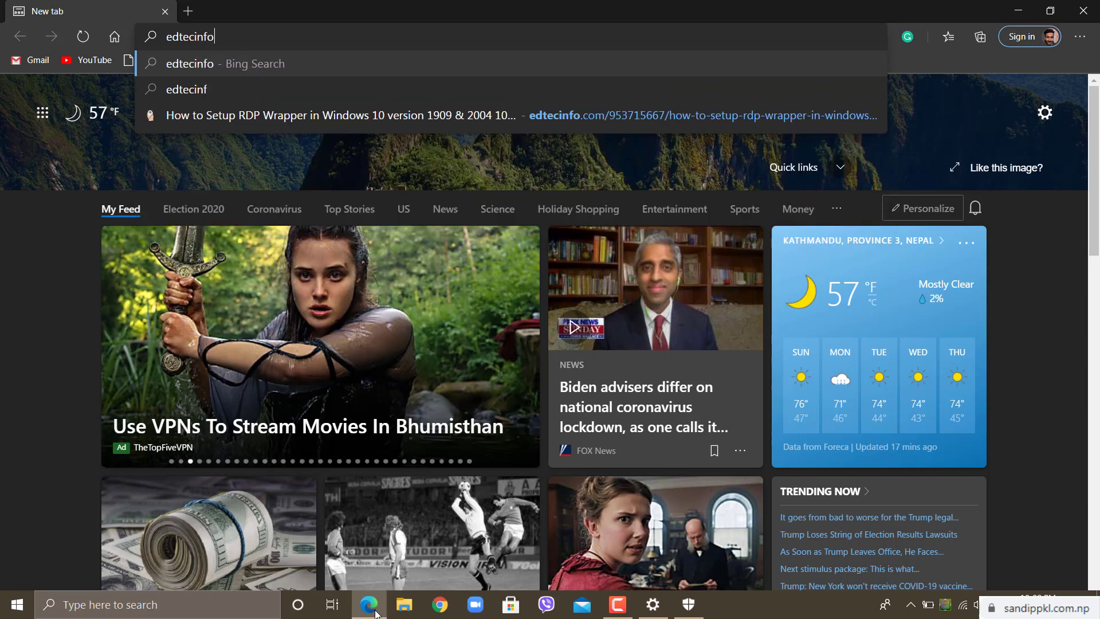
{"action": "type", "text": ".com"}
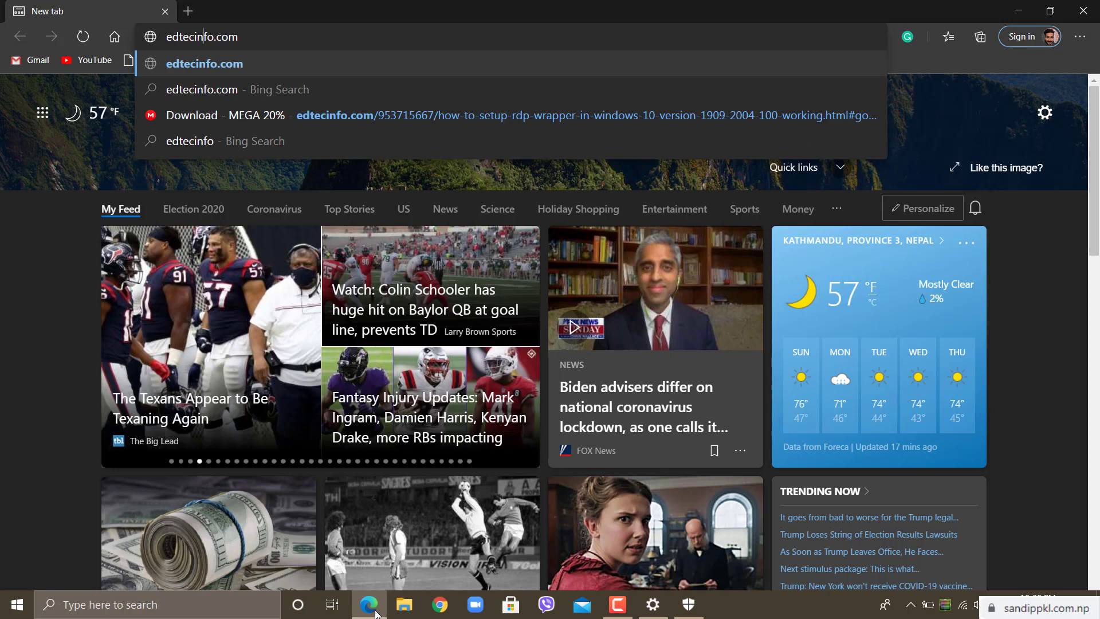
{"action": "key", "text": "Return"}
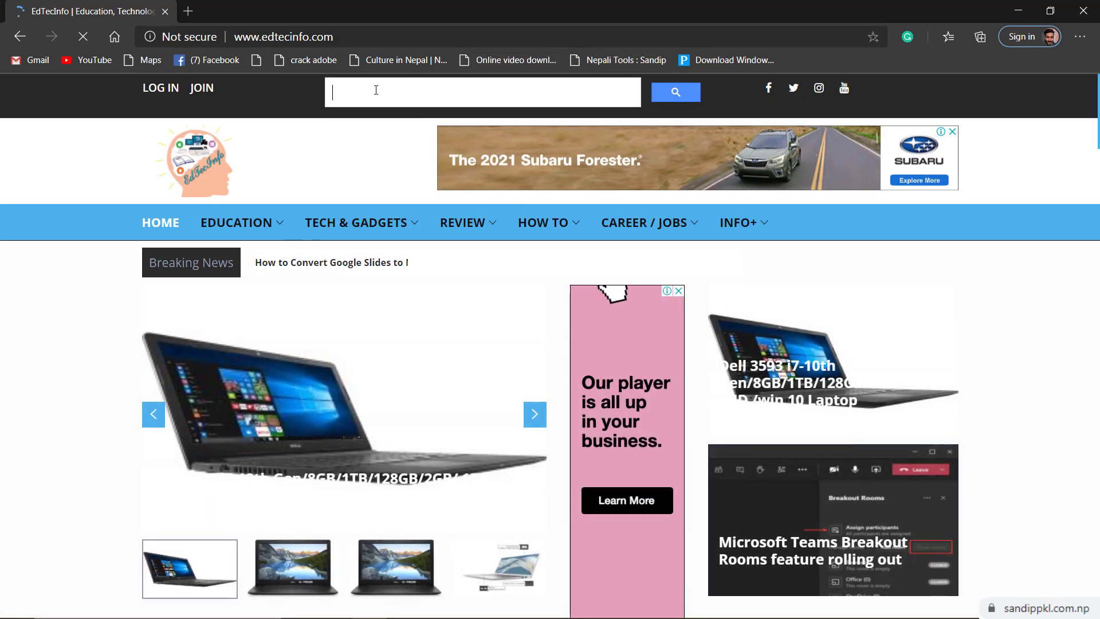
Search EdTecInfo for 'rdp wrapper' and follow the setup article's Download RDP Wrapper link
{"action": "type", "text": "rd"}
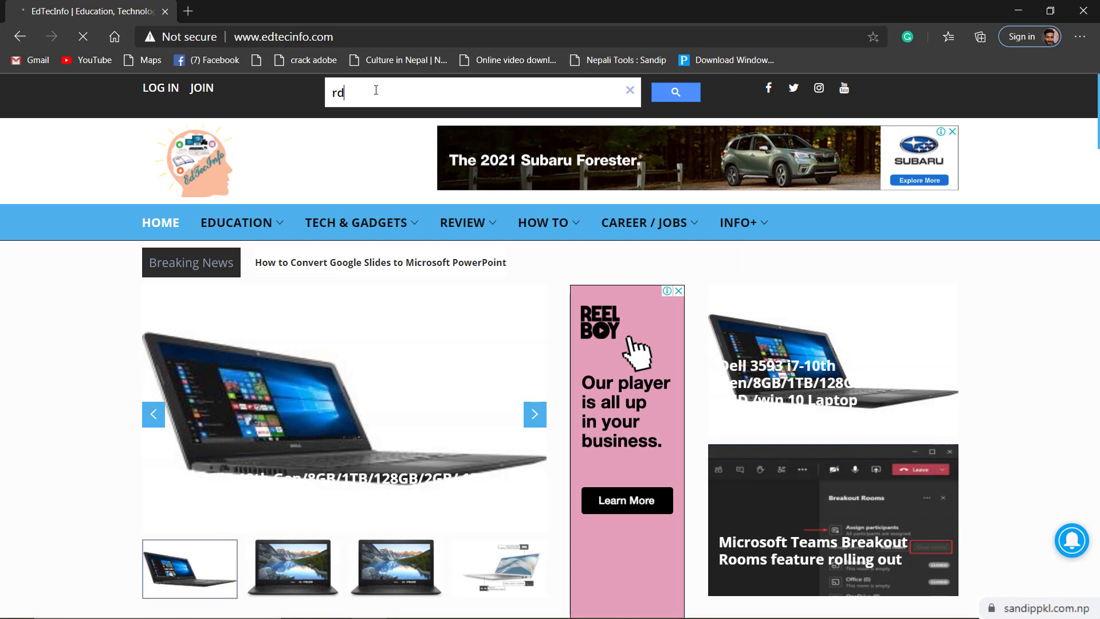
{"action": "type", "text": "p"}
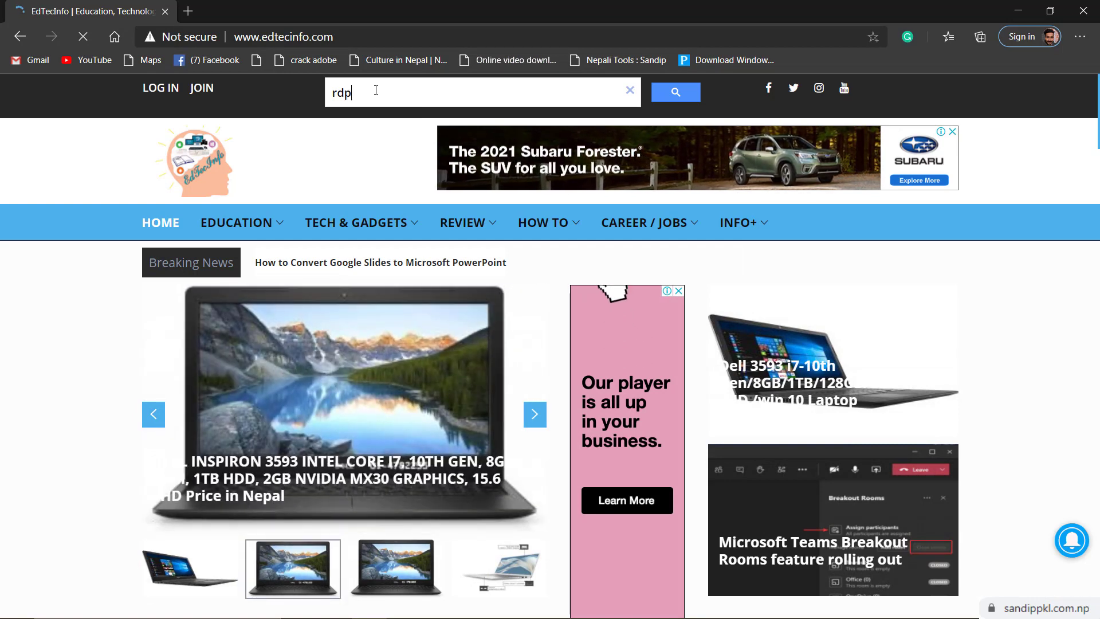
{"action": "type", "text": " wrapper"}
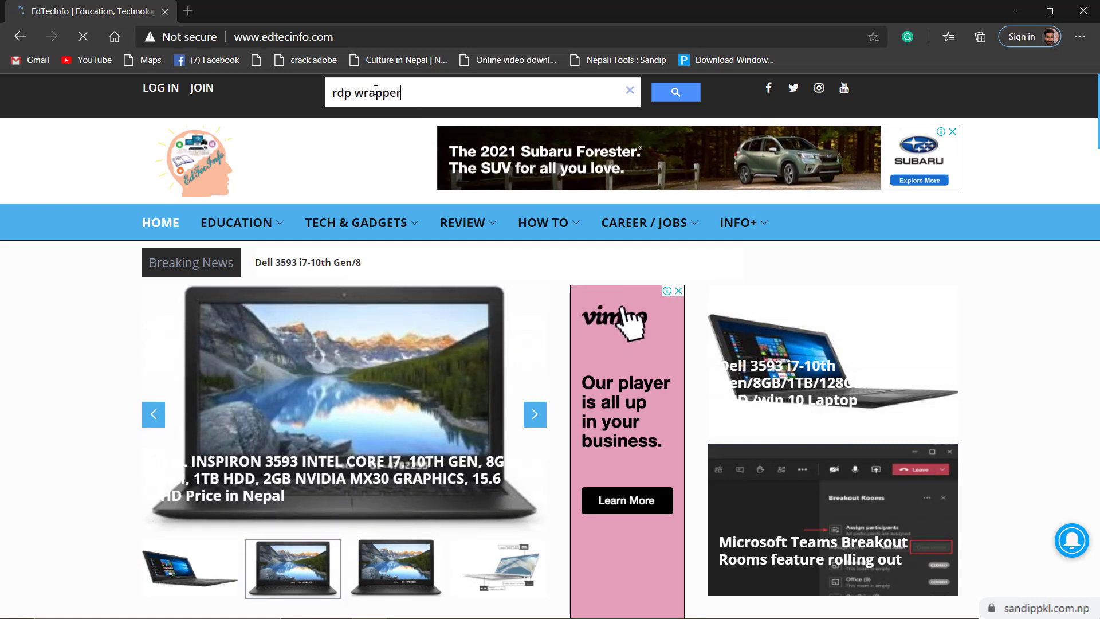
{"action": "key", "text": "Return"}
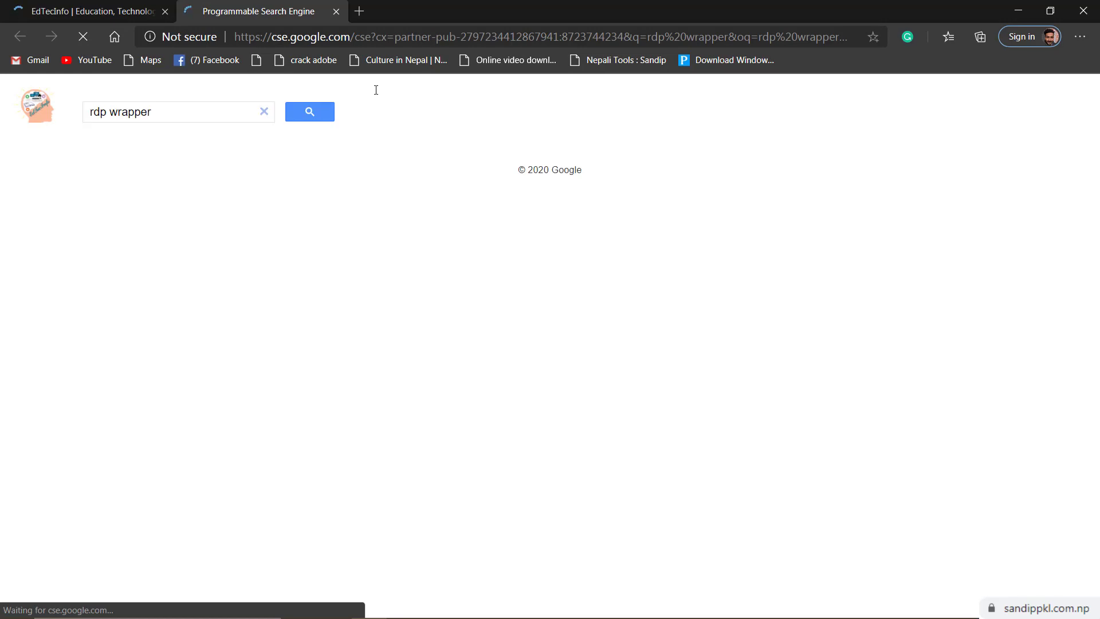
{"action": "scroll", "coordinate": [200, 429], "scroll_direction": "down", "scroll_amount": 2}
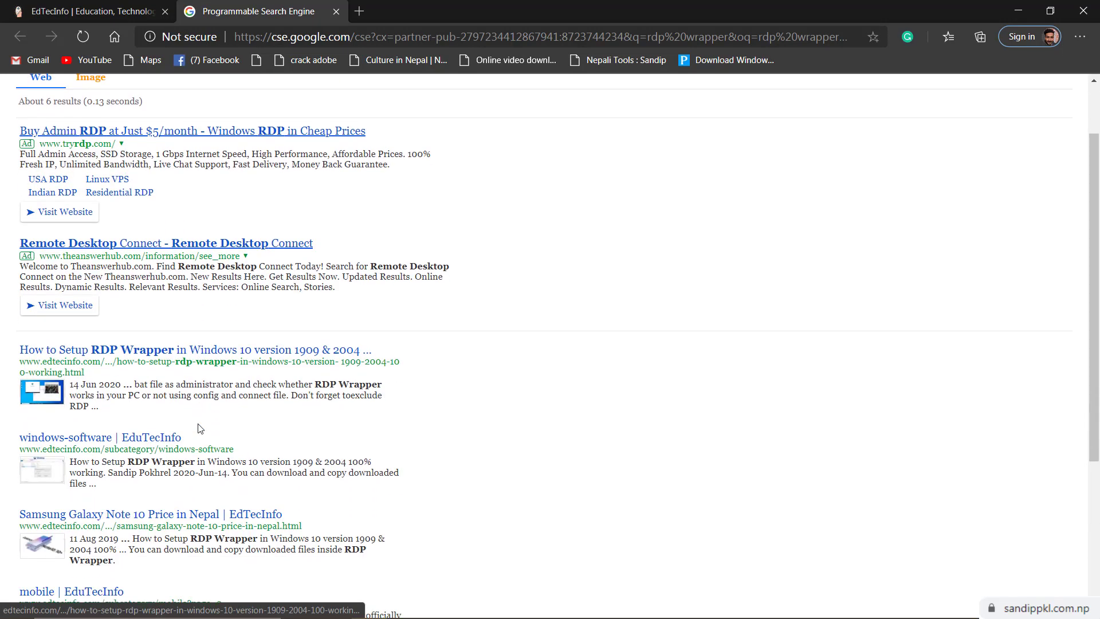
{"action": "scroll", "coordinate": [200, 428], "scroll_direction": "down", "scroll_amount": 1}
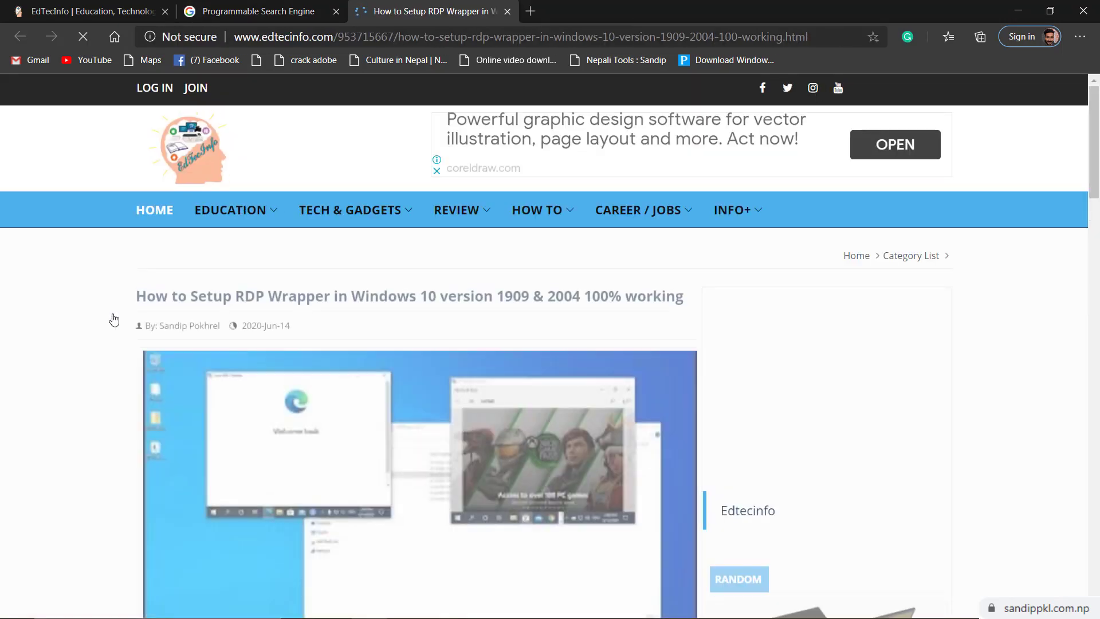
{"action": "scroll", "coordinate": [449, 327], "scroll_direction": "down", "scroll_amount": 3}
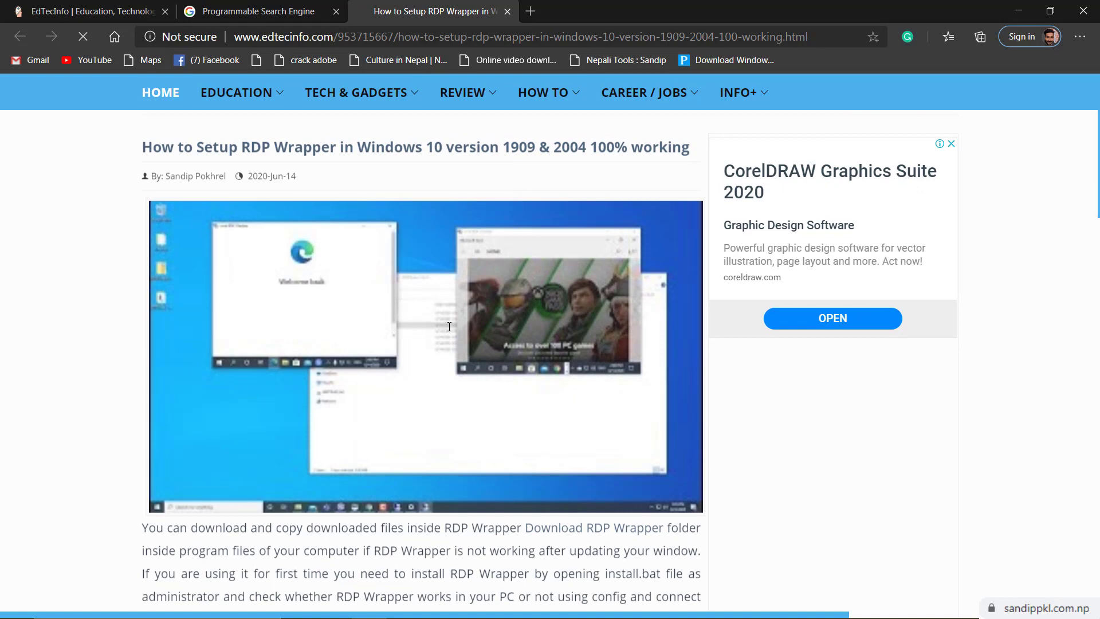
{"action": "scroll", "coordinate": [450, 327], "scroll_direction": "down", "scroll_amount": 2}
{"action": "scroll", "coordinate": [449, 326], "scroll_direction": "down", "scroll_amount": 1}
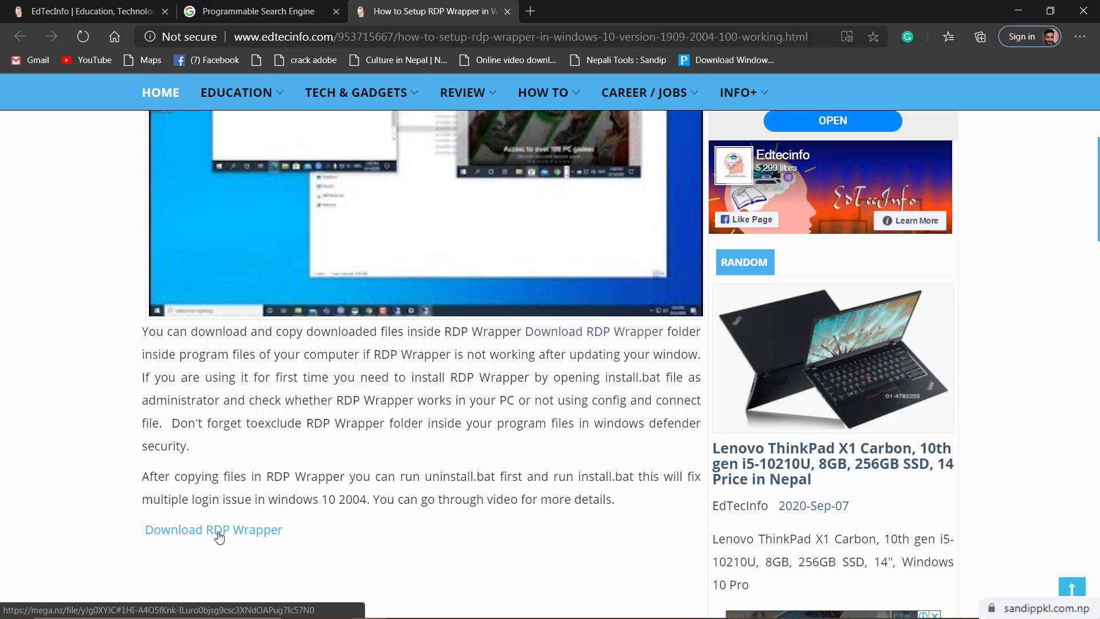
{"action": "left_click", "coordinate": [192, 535]}
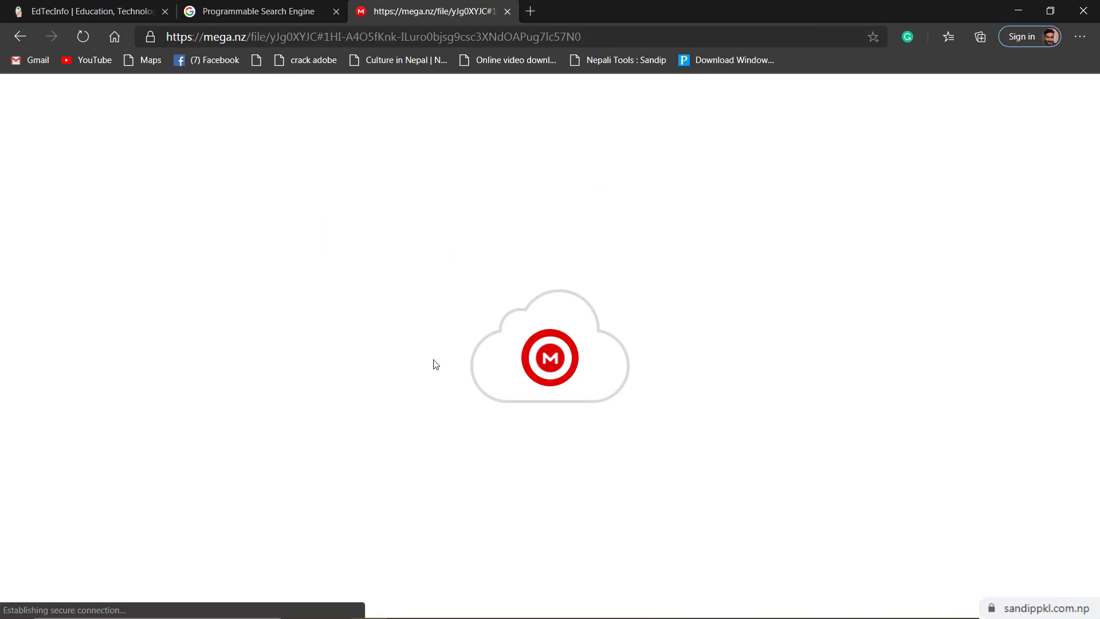
Download RDPWrap-v1.6.2.1.zip from MEGA and show it in its folder
{"action": "left_click", "coordinate": [709, 296]}
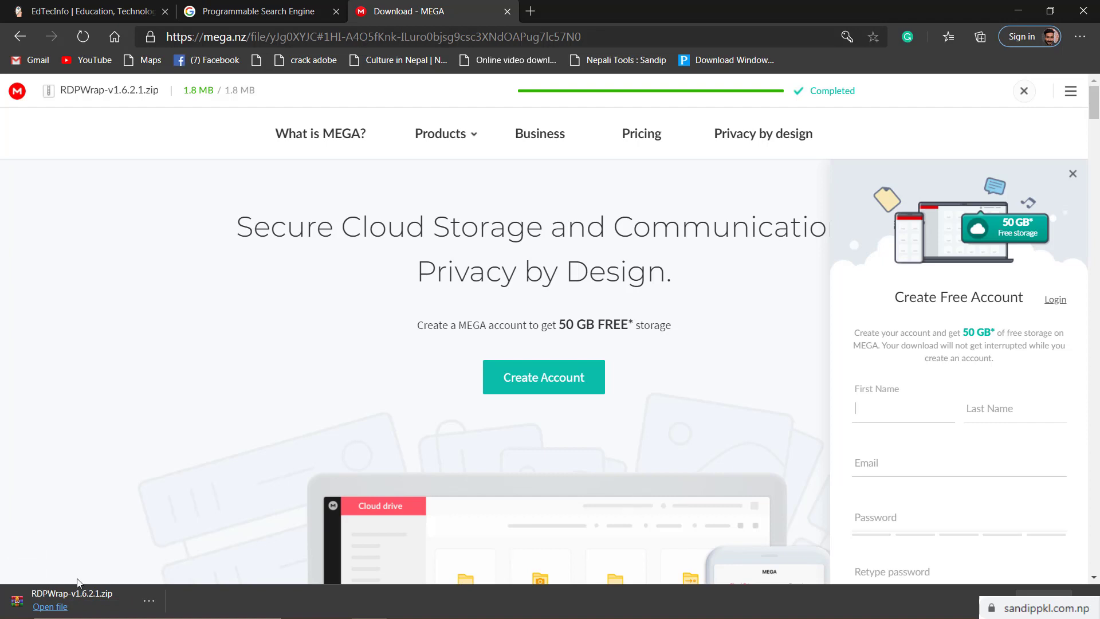
{"action": "left_click", "coordinate": [148, 604]}
{"action": "left_click", "coordinate": [242, 471]}
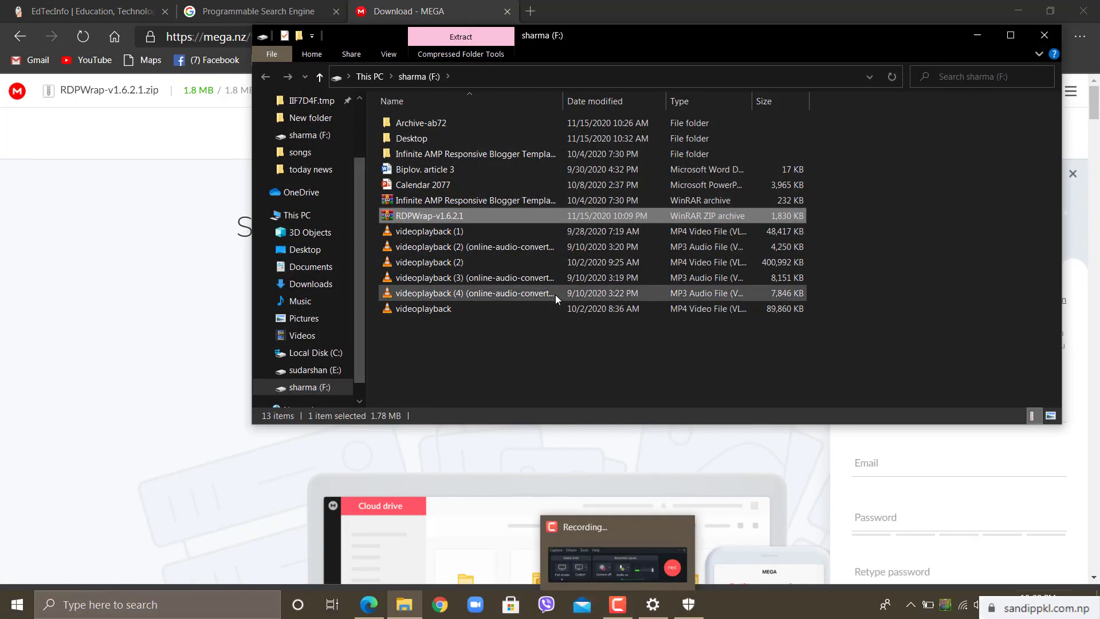
Extract the zip into an RDPWrap-v1.6.2.1 folder beside it, then close File Explorer
{"action": "right_click", "coordinate": [455, 221]}
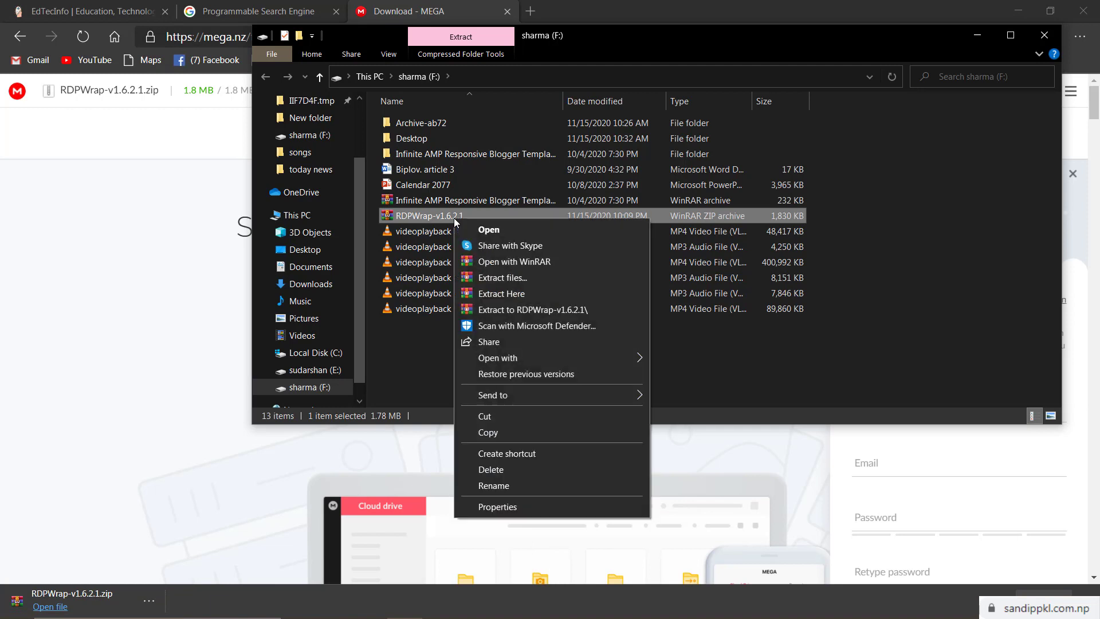
{"action": "left_click", "coordinate": [519, 313]}
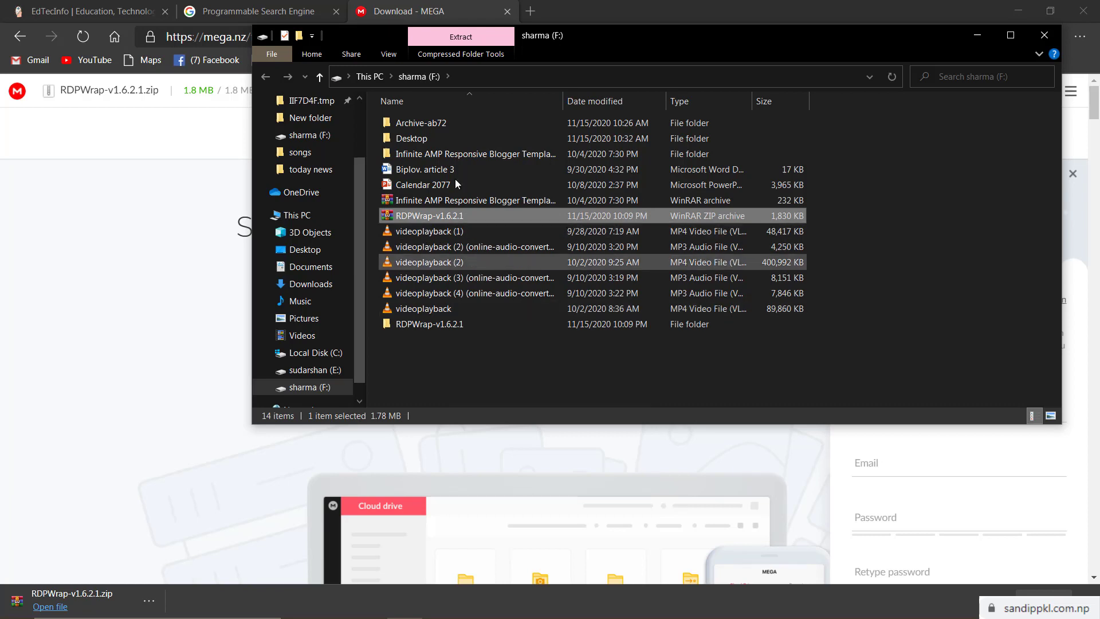
{"action": "left_click", "coordinate": [445, 325]}
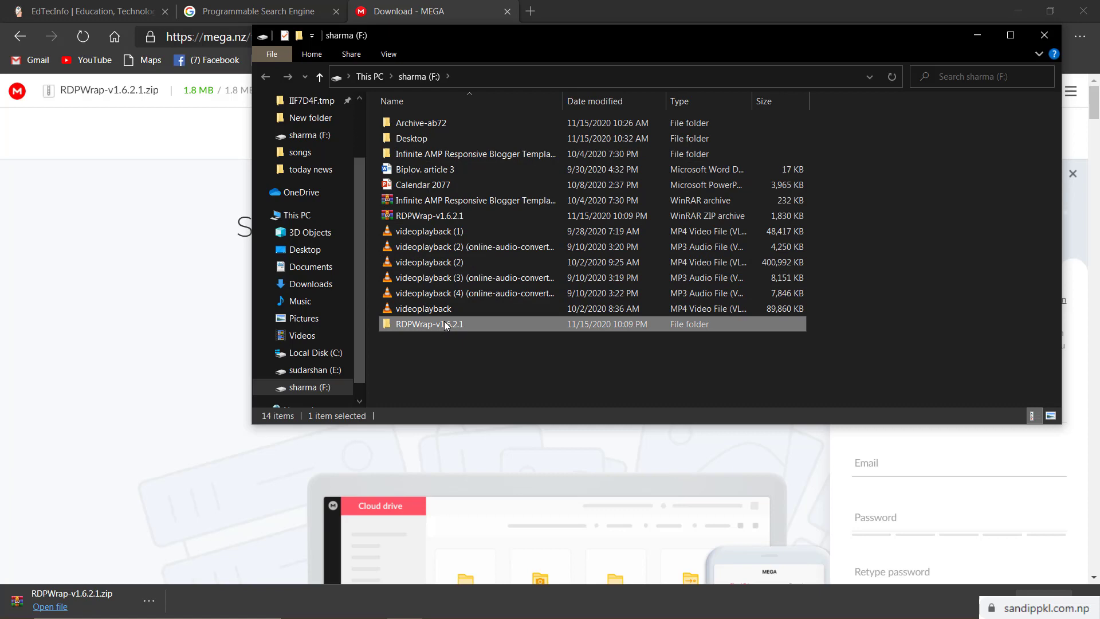
{"action": "right_click", "coordinate": [446, 325]}
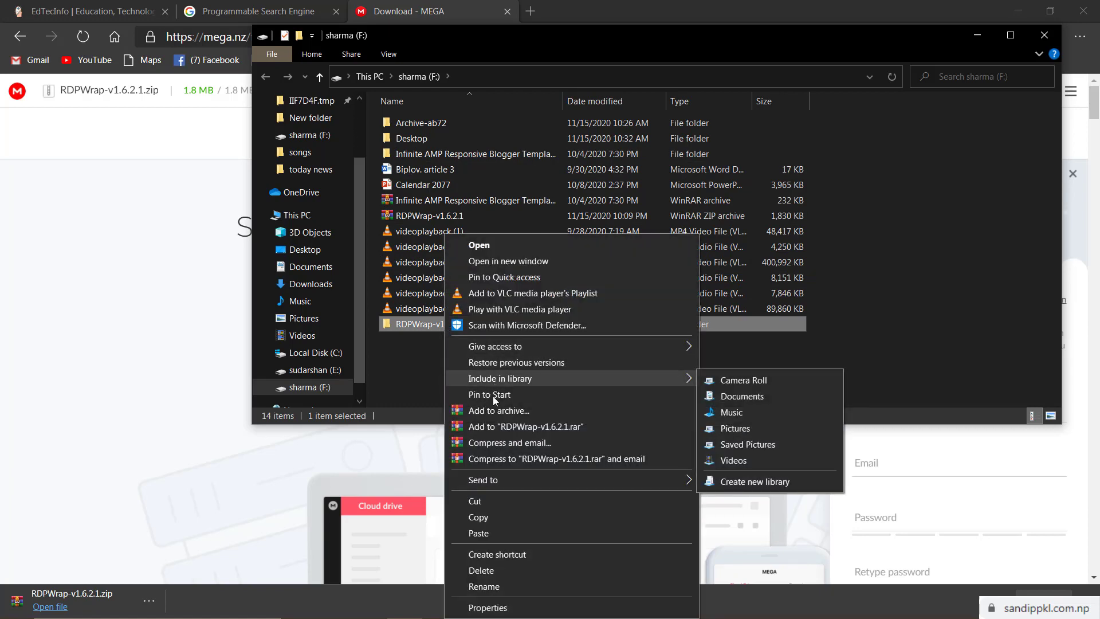
{"action": "mouse_move", "coordinate": [483, 480]}
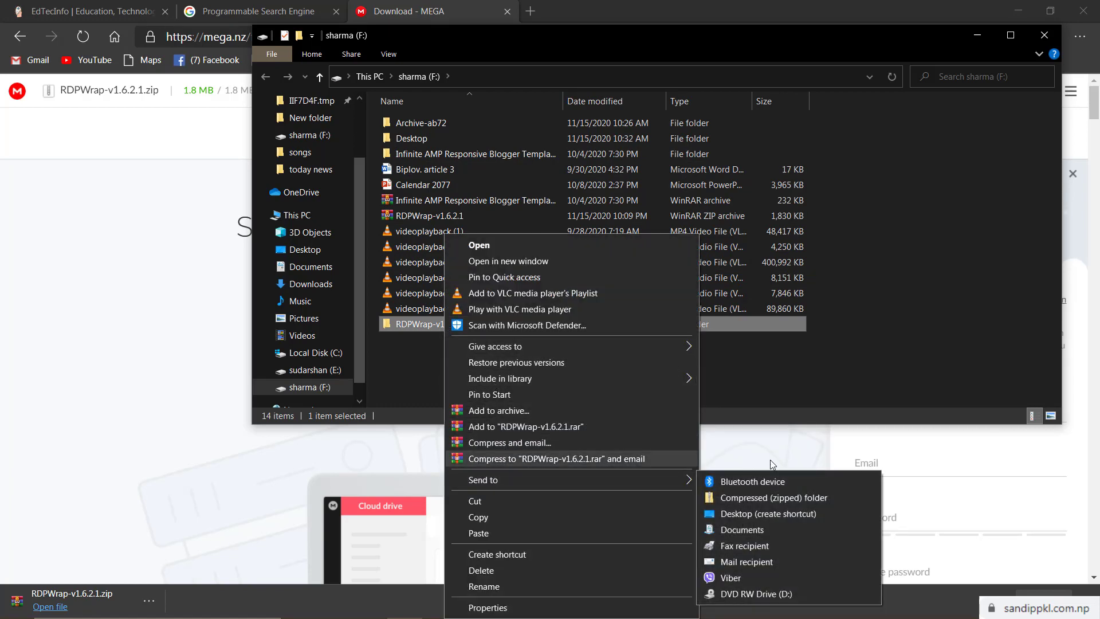
{"action": "left_click", "coordinate": [750, 514]}
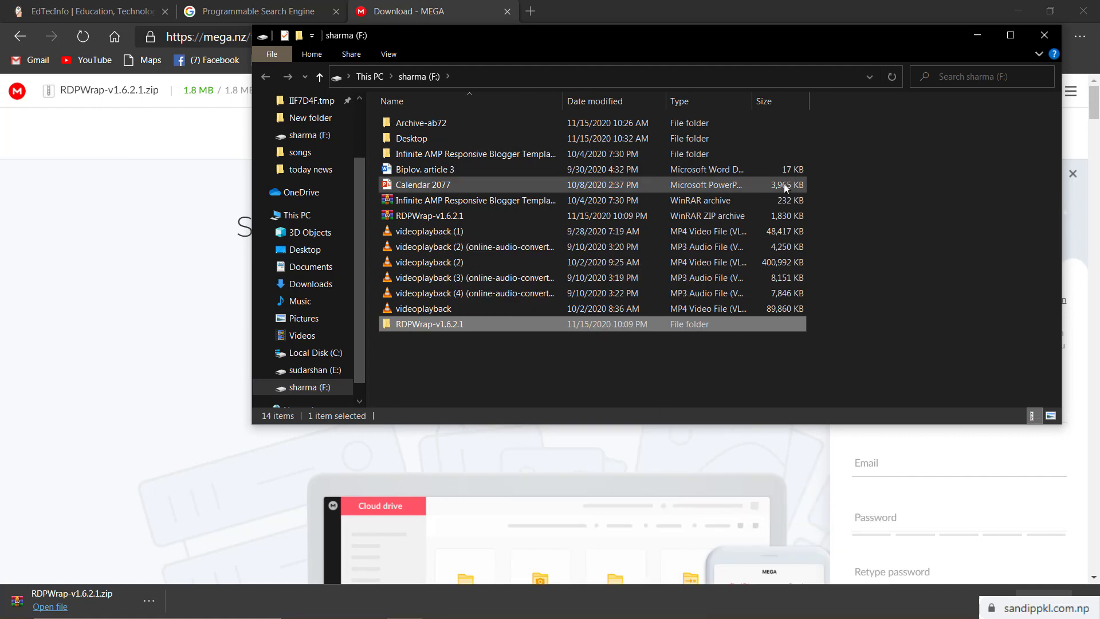
{"action": "left_click", "coordinate": [1045, 35]}
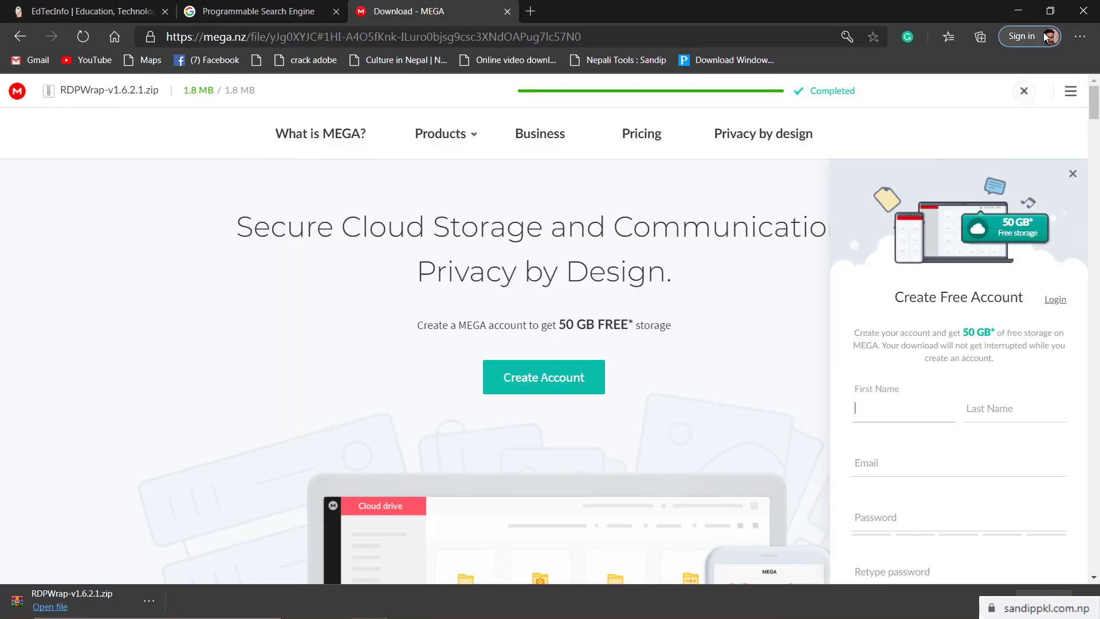
Run the RDPWrap install script as administrator and close its console after success
{"action": "left_click", "coordinate": [1084, 13]}
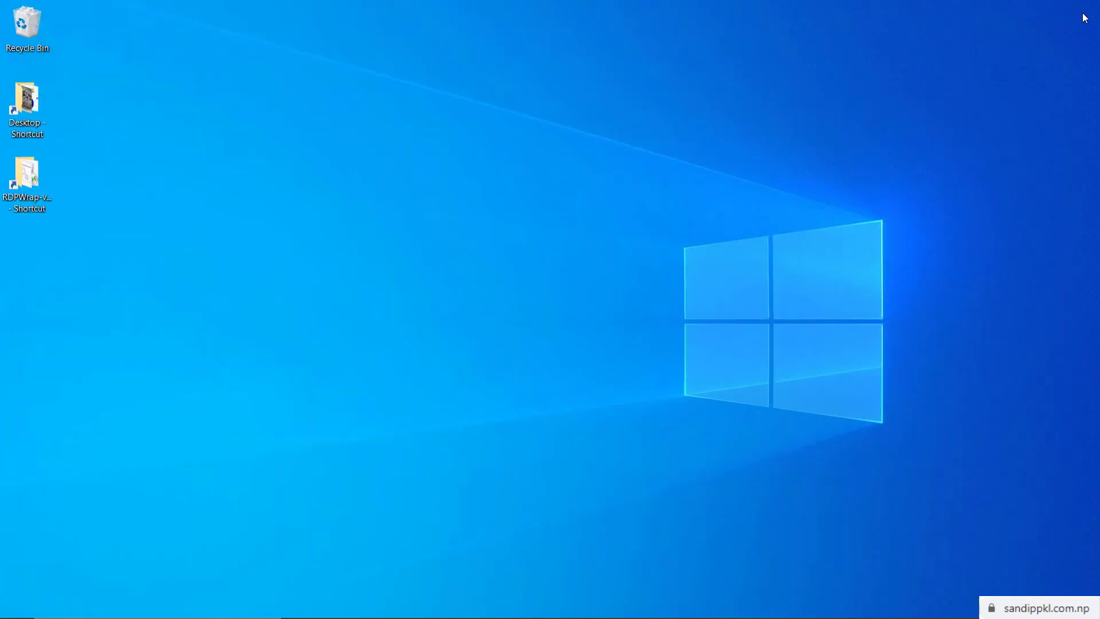
{"action": "double_click", "coordinate": [33, 179]}
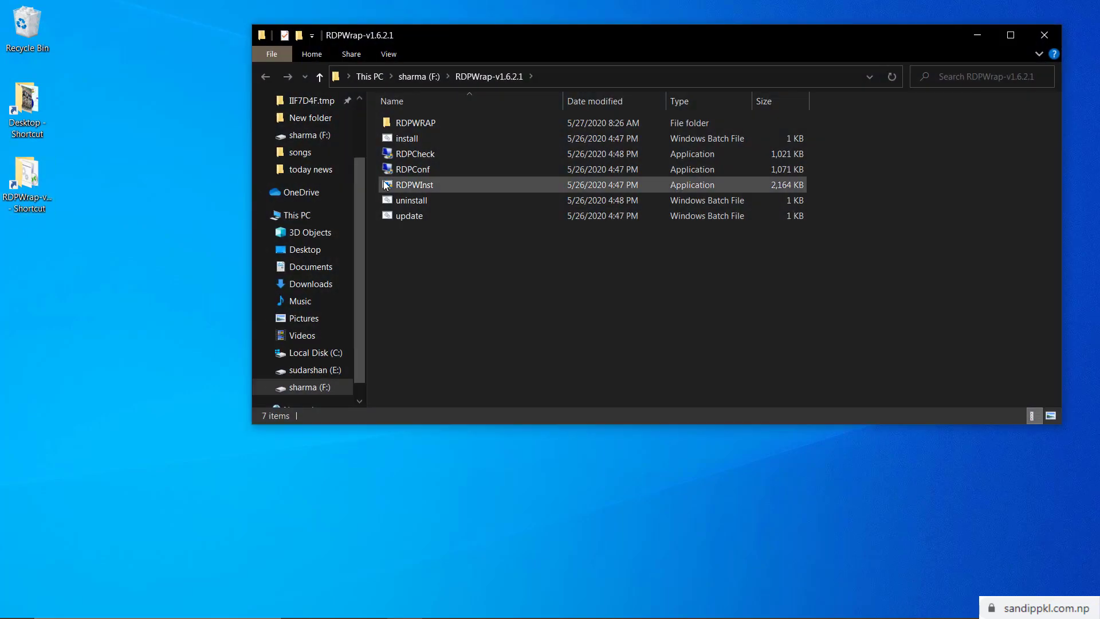
{"action": "right_click", "coordinate": [437, 137]}
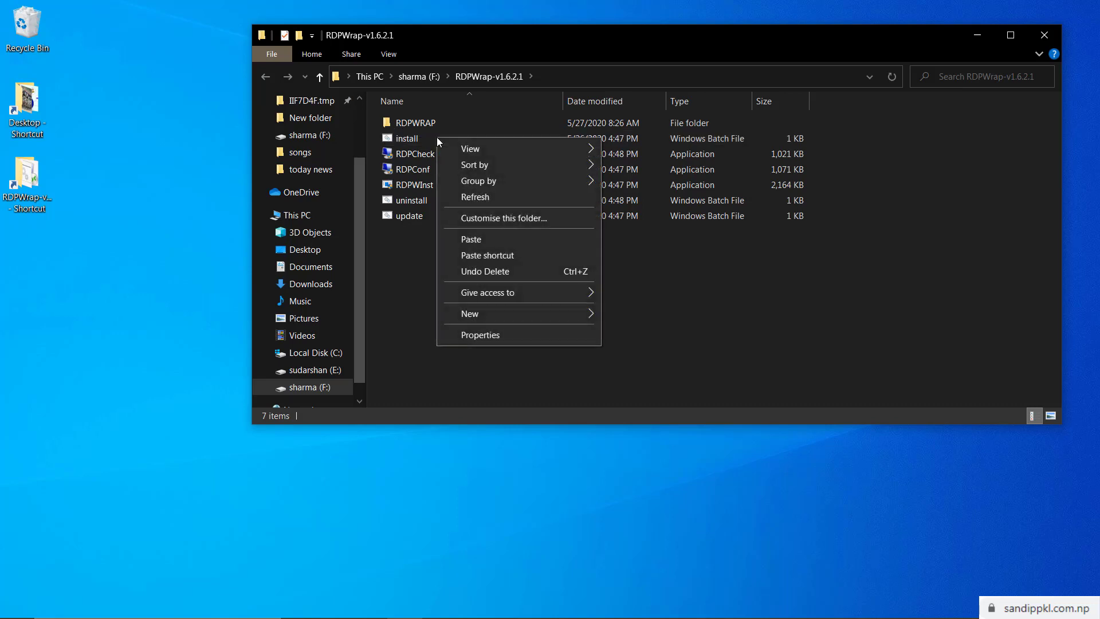
{"action": "left_click", "coordinate": [414, 137]}
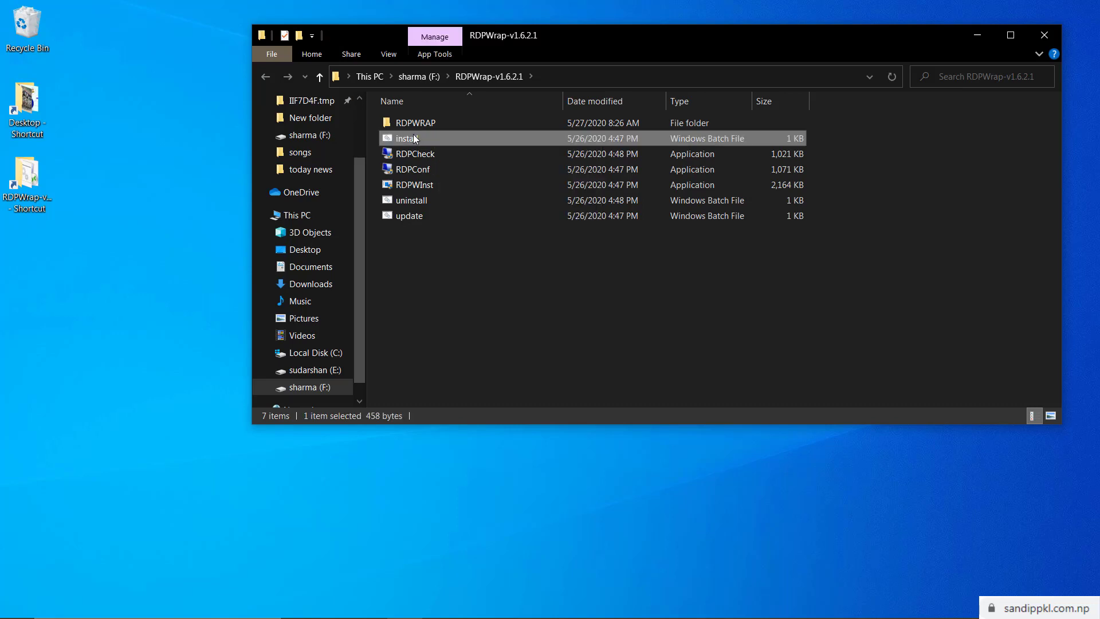
{"action": "right_click", "coordinate": [415, 138]}
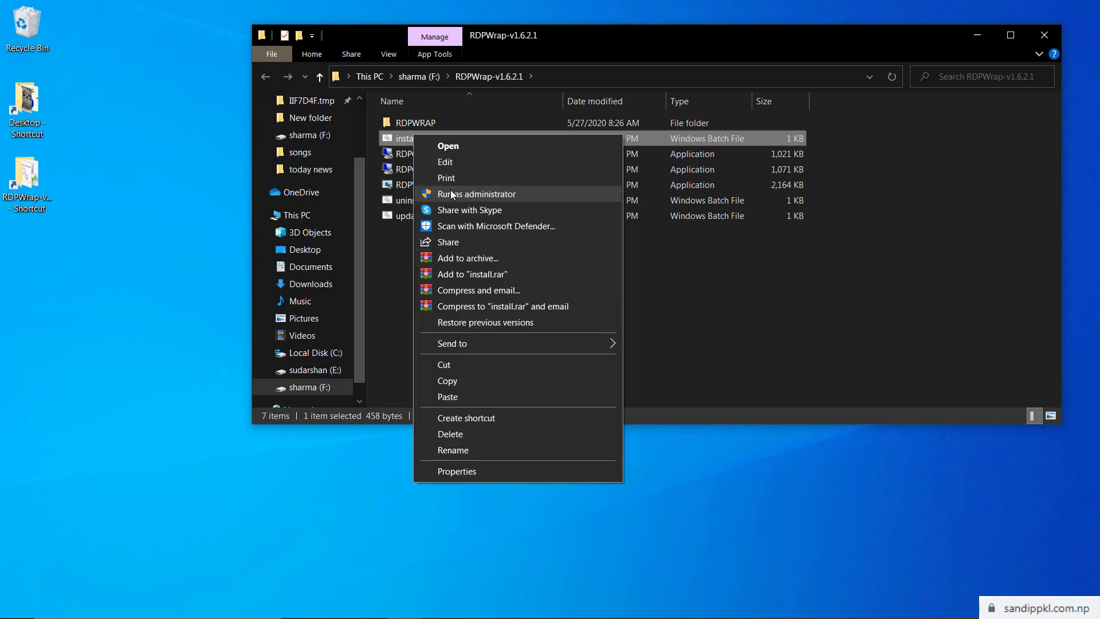
{"action": "left_click", "coordinate": [451, 195]}
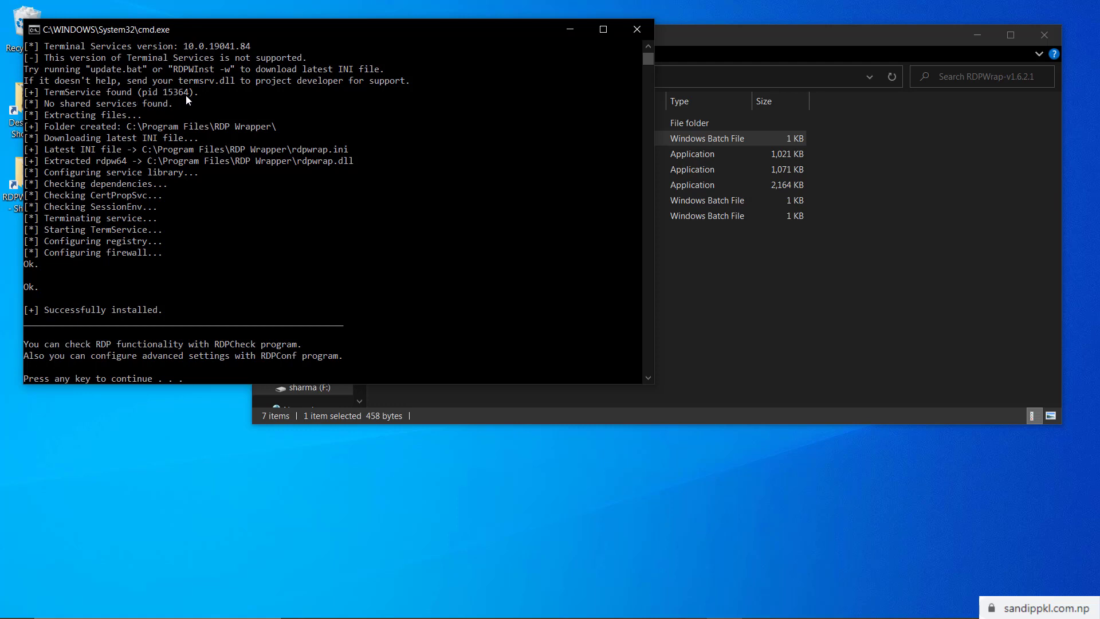
{"action": "left_click", "coordinate": [564, 26]}
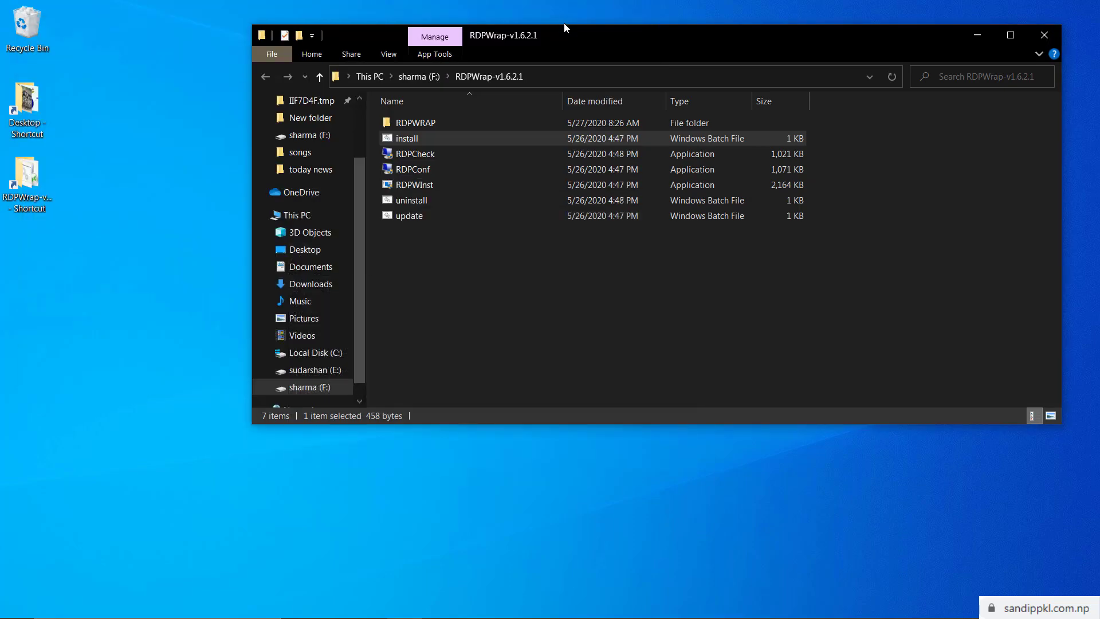
{"action": "left_click", "coordinate": [448, 161]}
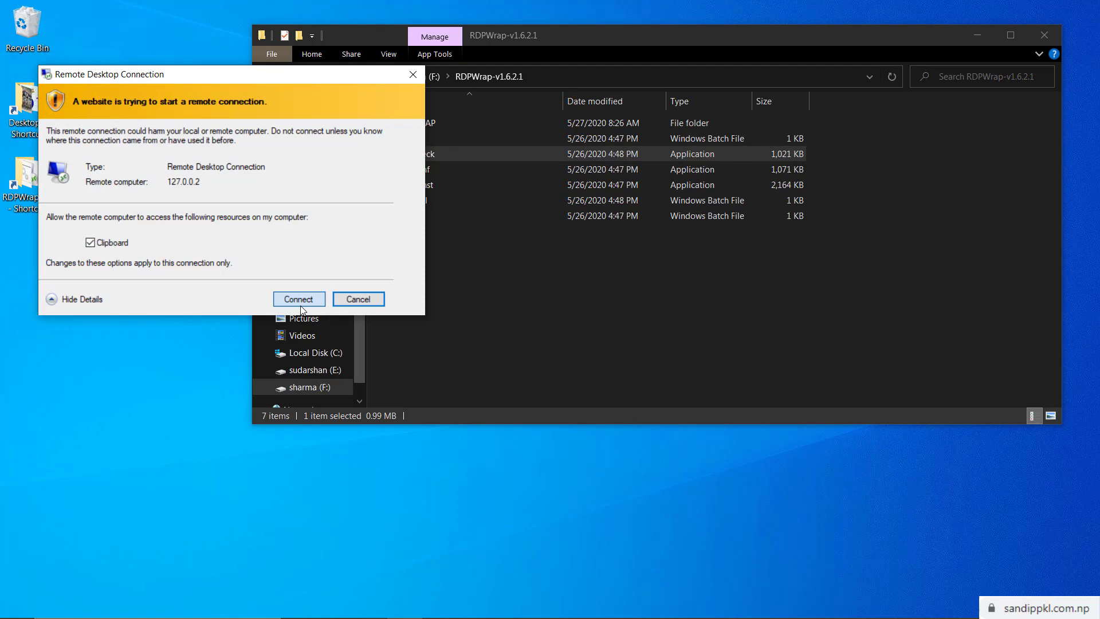
{"action": "left_click", "coordinate": [299, 305]}
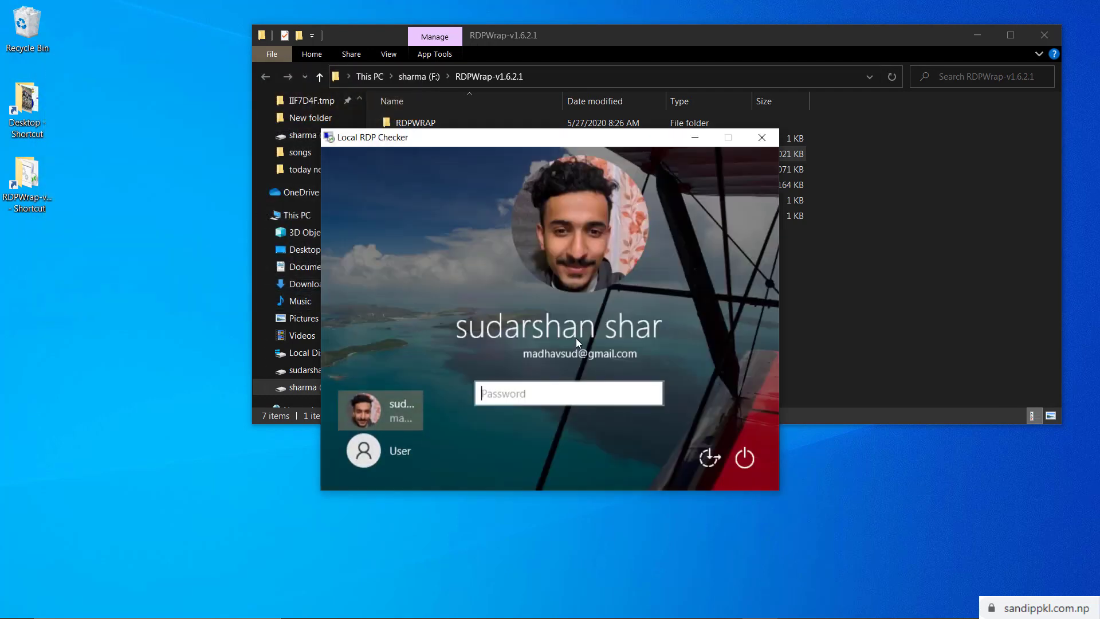
{"action": "left_click", "coordinate": [408, 451]}
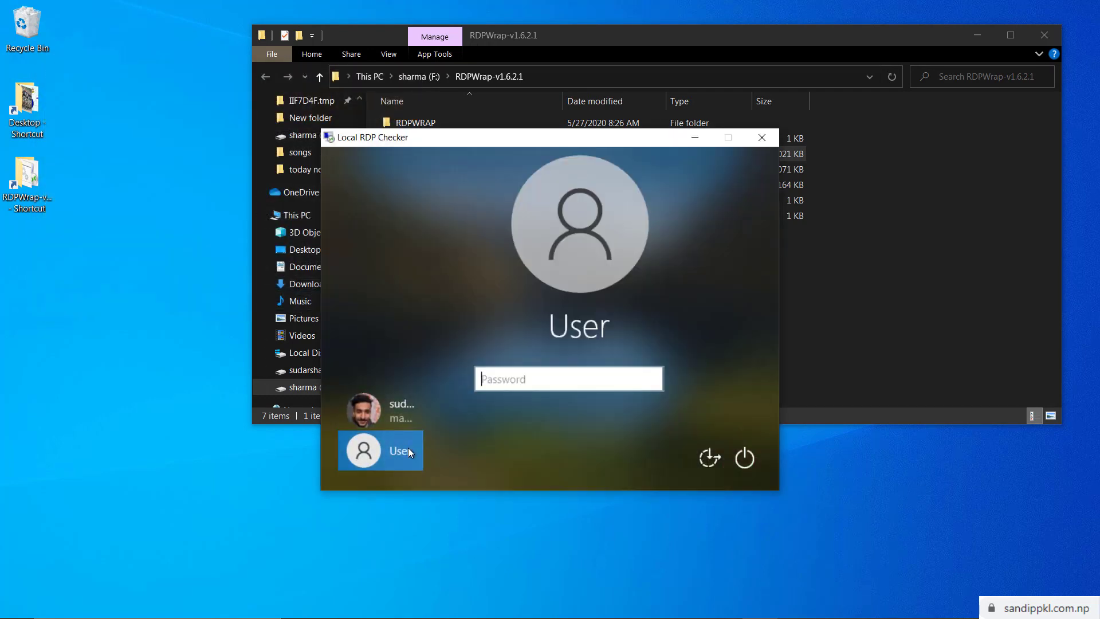
{"action": "key", "text": "Return"}
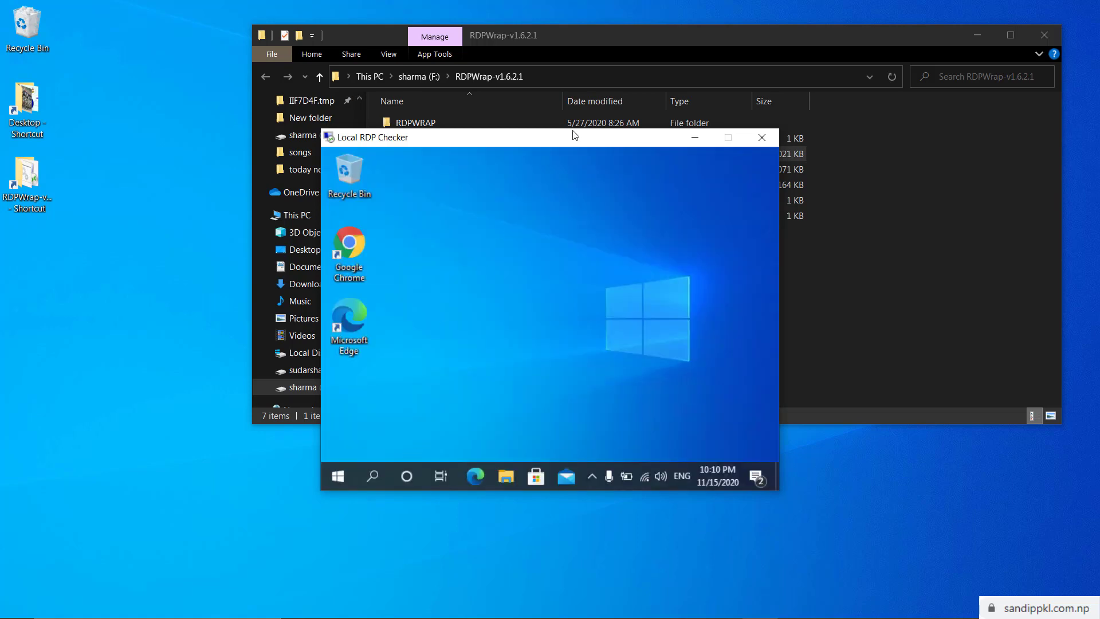
{"action": "mouse_move", "coordinate": [560, 140]}
{"action": "left_mouse_down"}
{"action": "mouse_move", "coordinate": [793, 65]}
{"action": "mouse_move", "coordinate": [579, 92]}
{"action": "left_mouse_up"}
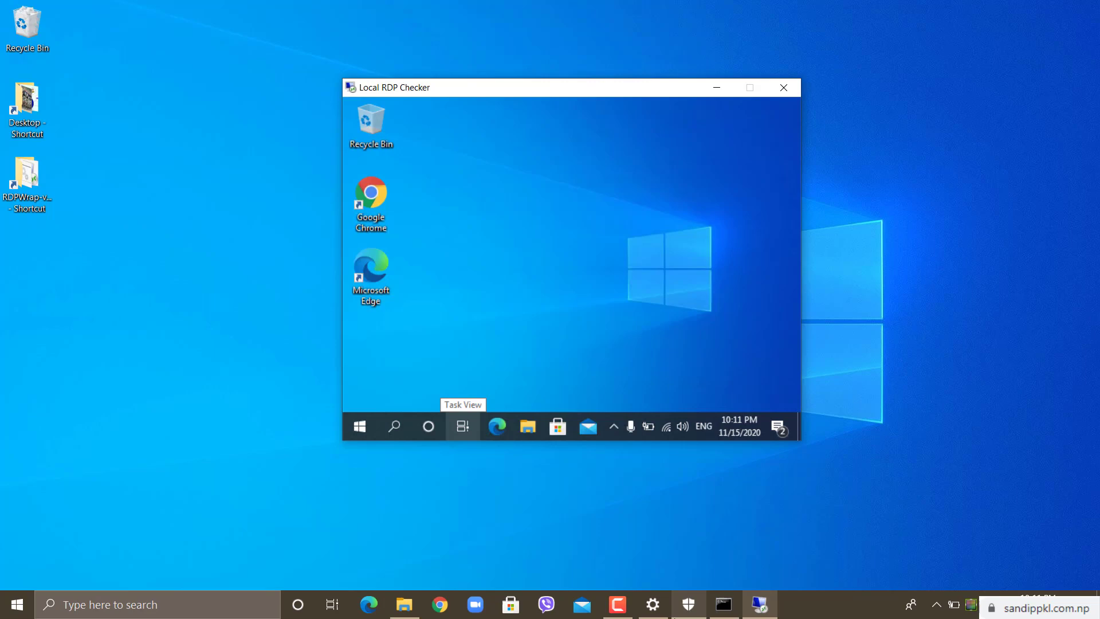
{"action": "mouse_move", "coordinate": [652, 603]}
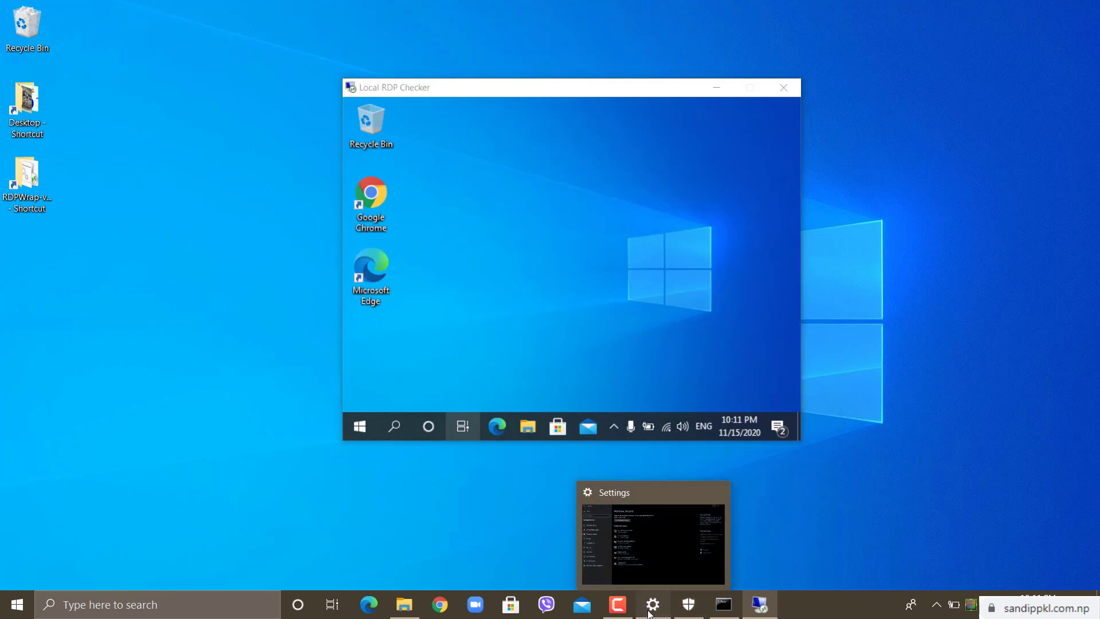
Go to virus and threat protection settings and open Add or remove exclusions
{"action": "left_click", "coordinate": [650, 612]}
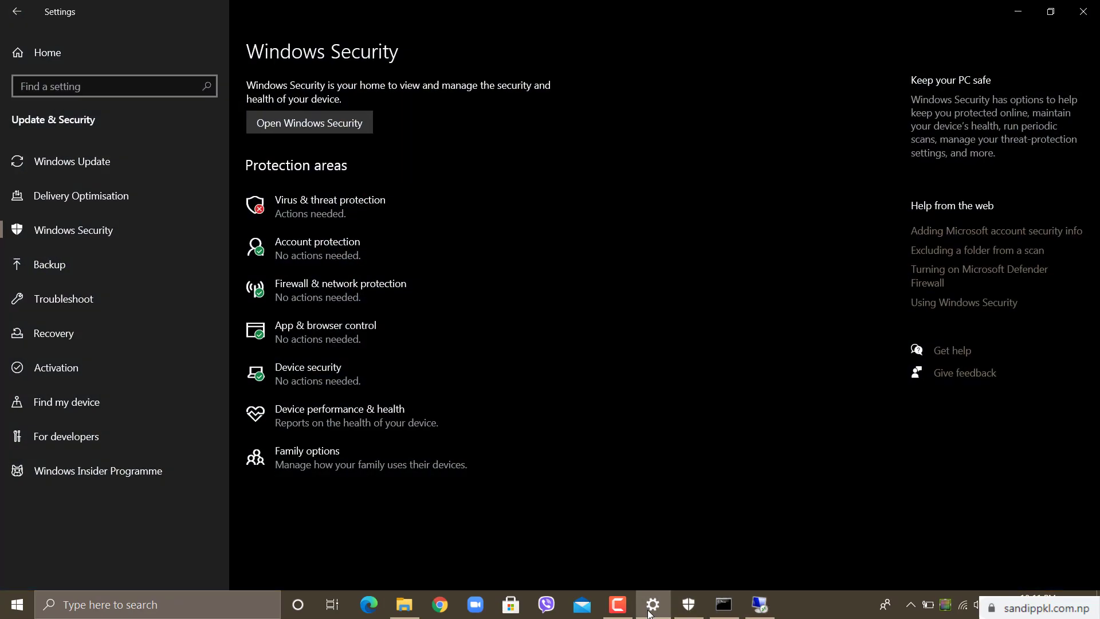
{"action": "left_click", "coordinate": [415, 212]}
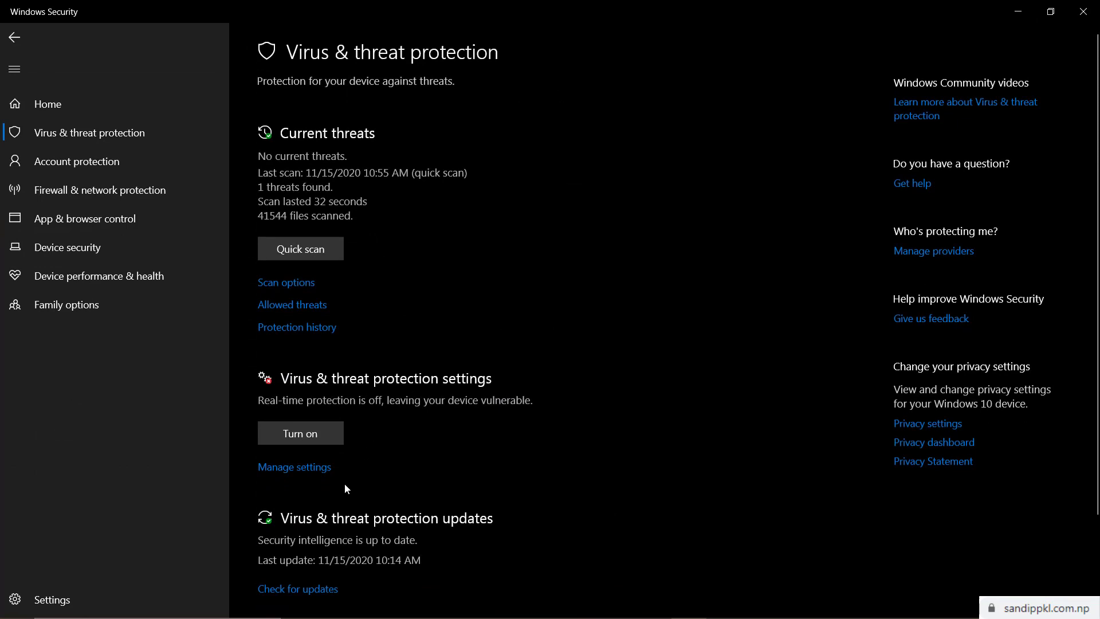
{"action": "left_click", "coordinate": [293, 468]}
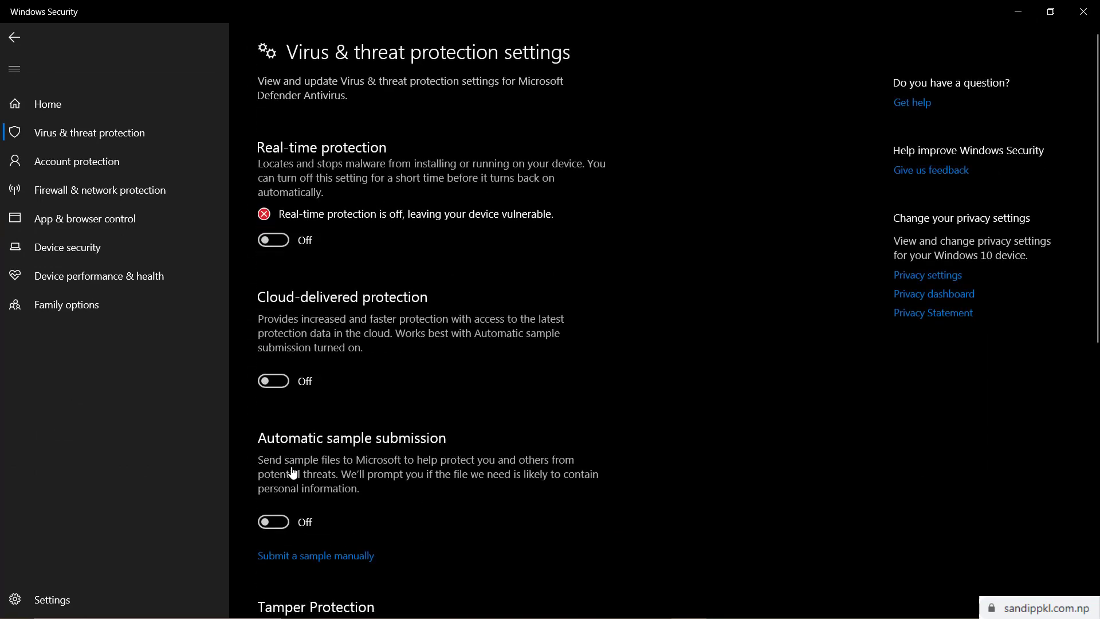
{"action": "scroll", "coordinate": [404, 298], "scroll_direction": "down", "scroll_amount": 2}
{"action": "scroll", "coordinate": [404, 297], "scroll_direction": "down", "scroll_amount": 3}
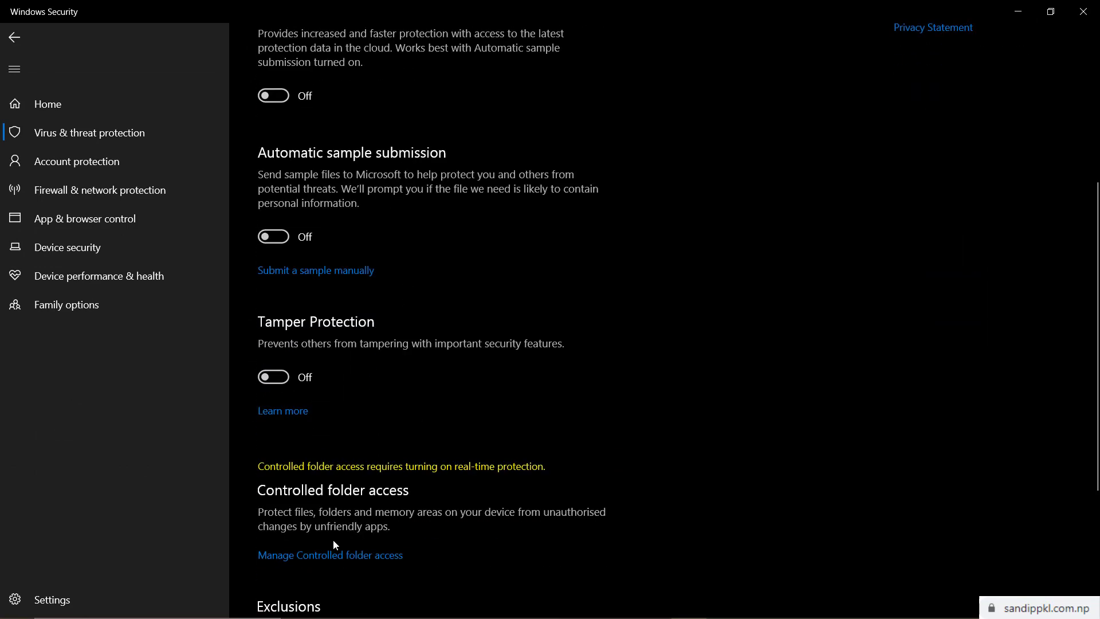
{"action": "scroll", "coordinate": [335, 544], "scroll_direction": "down", "scroll_amount": 3}
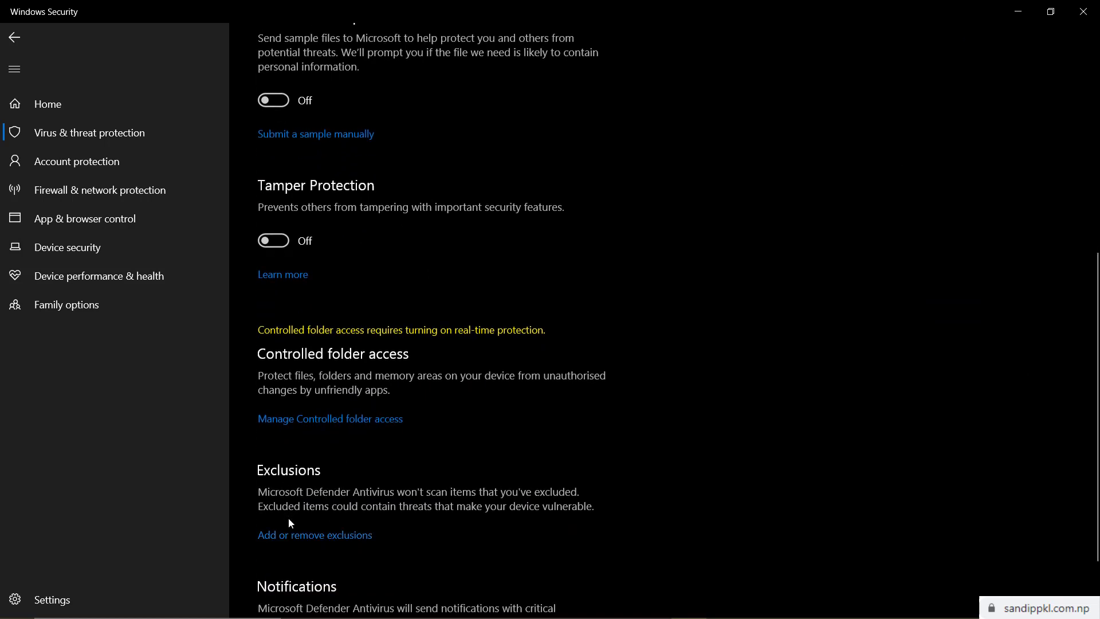
{"action": "left_click", "coordinate": [266, 537]}
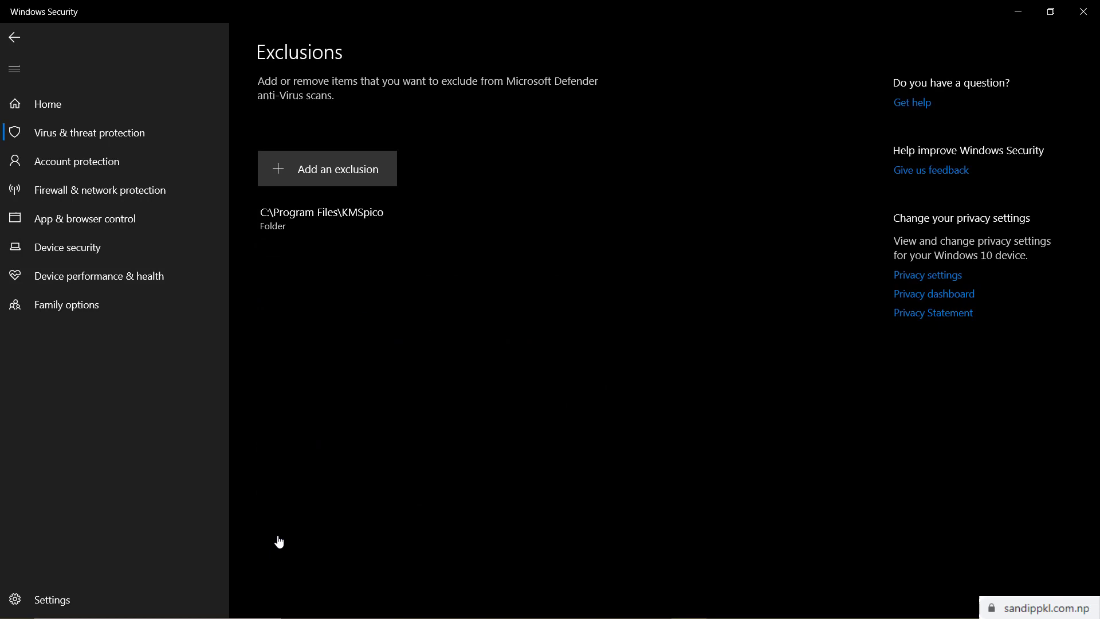
Add C:\Program Files\RDP Wrapper as a folder exclusion, then close Windows Security
{"action": "left_click", "coordinate": [363, 172]}
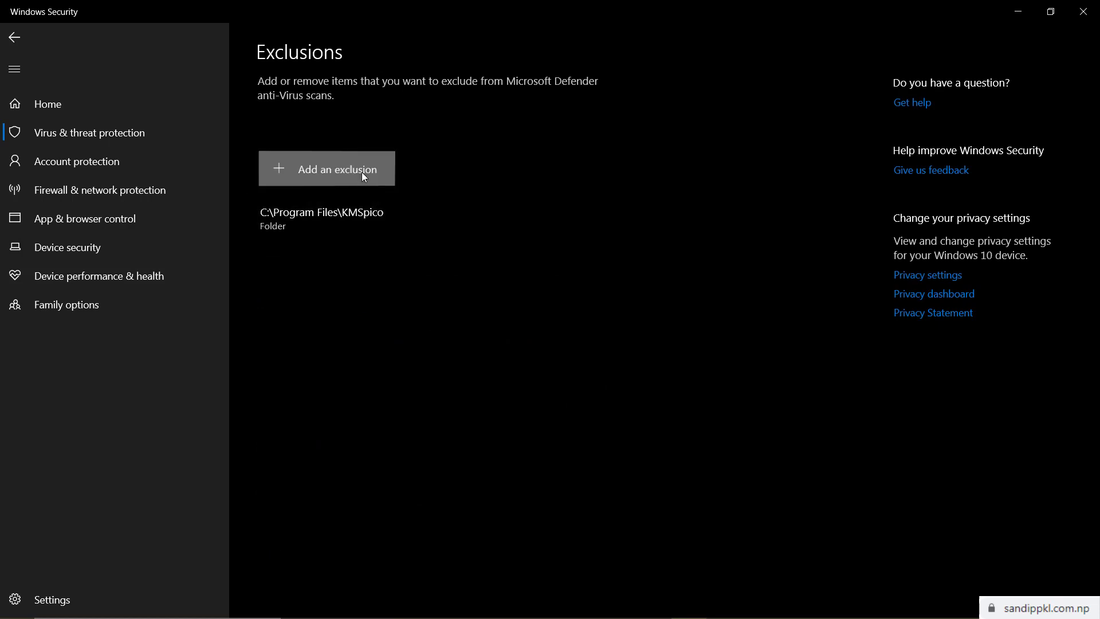
{"action": "left_click", "coordinate": [337, 229]}
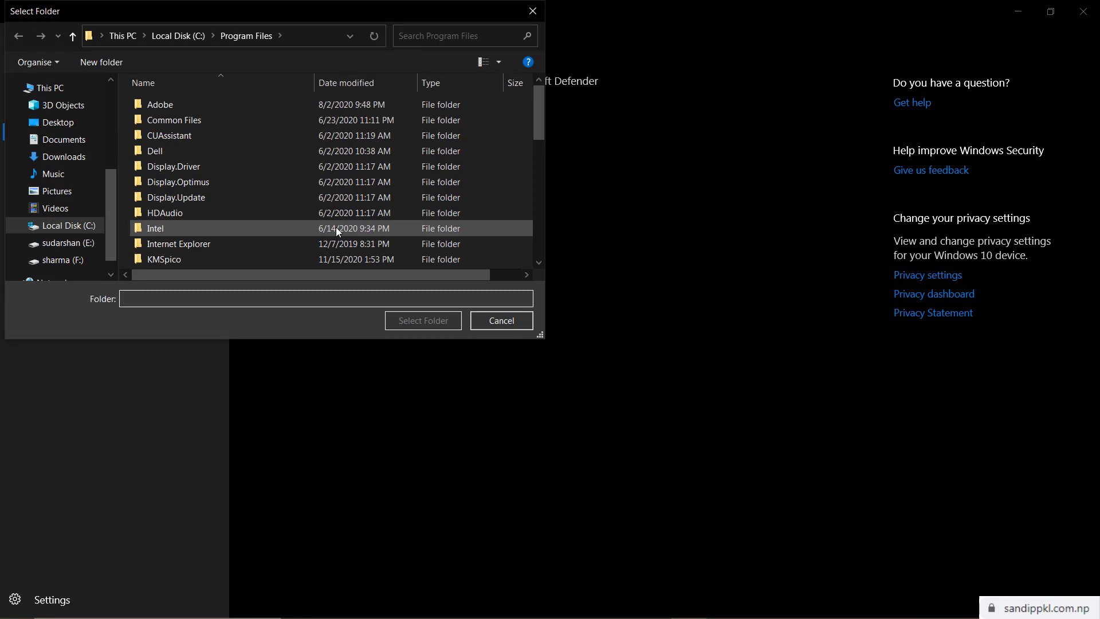
{"action": "scroll", "coordinate": [247, 260], "scroll_direction": "down", "scroll_amount": 1}
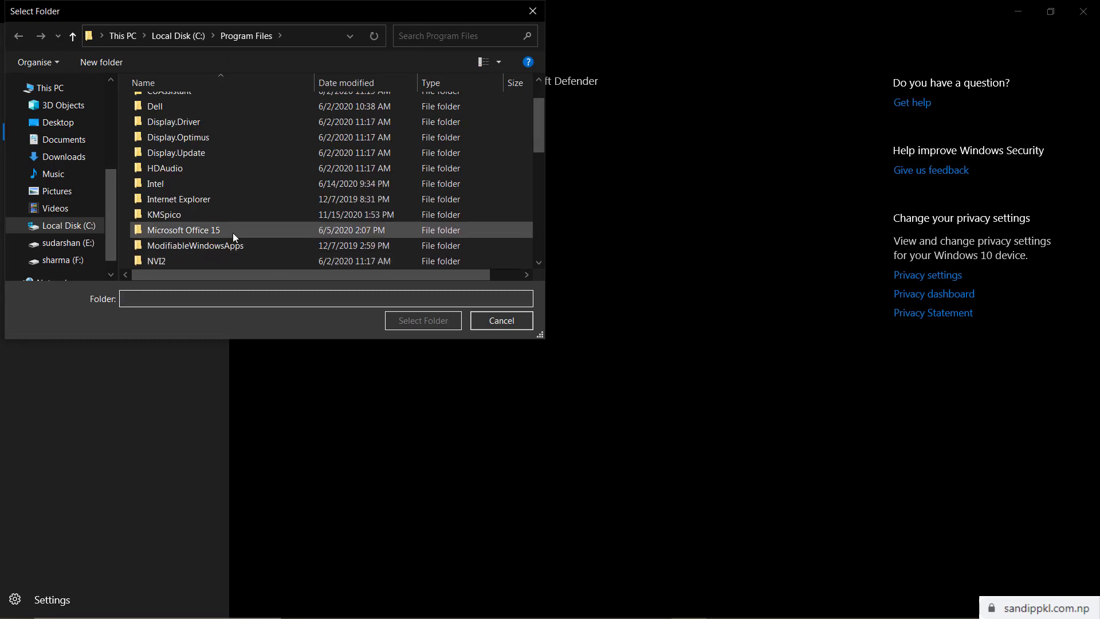
{"action": "scroll", "coordinate": [232, 233], "scroll_direction": "down", "scroll_amount": 1}
{"action": "scroll", "coordinate": [232, 233], "scroll_direction": "down", "scroll_amount": 2}
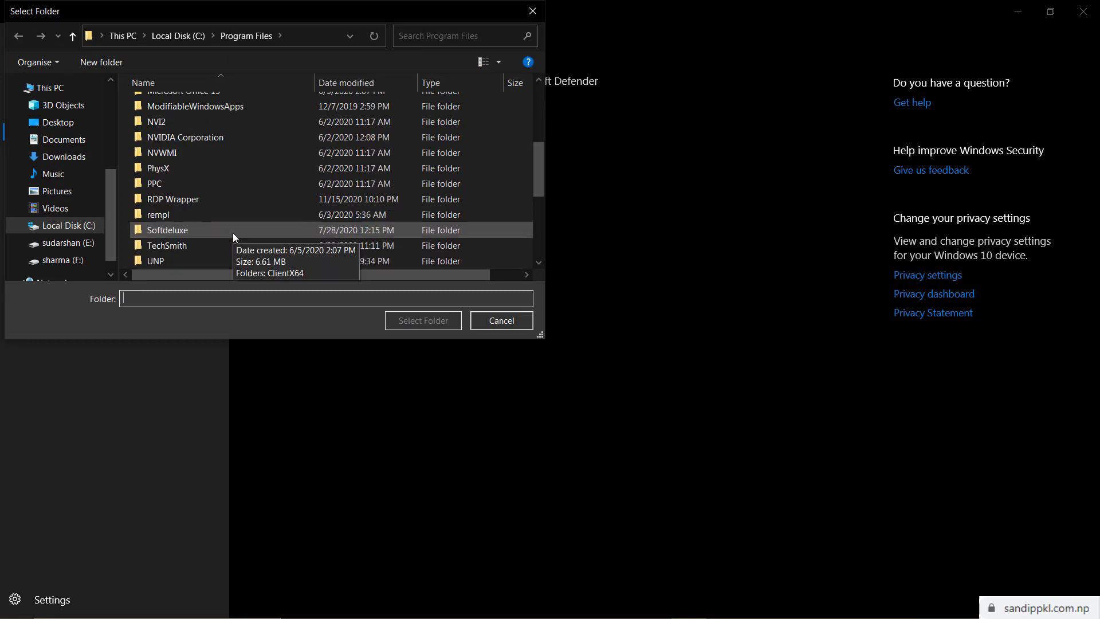
{"action": "left_click", "coordinate": [204, 198]}
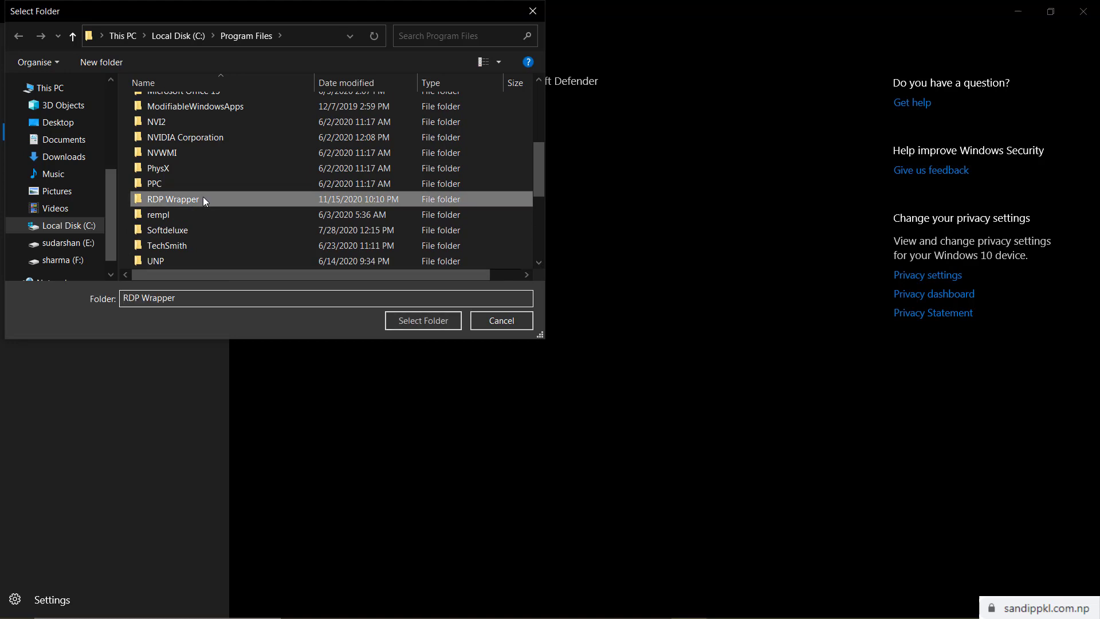
{"action": "left_click", "coordinate": [421, 321]}
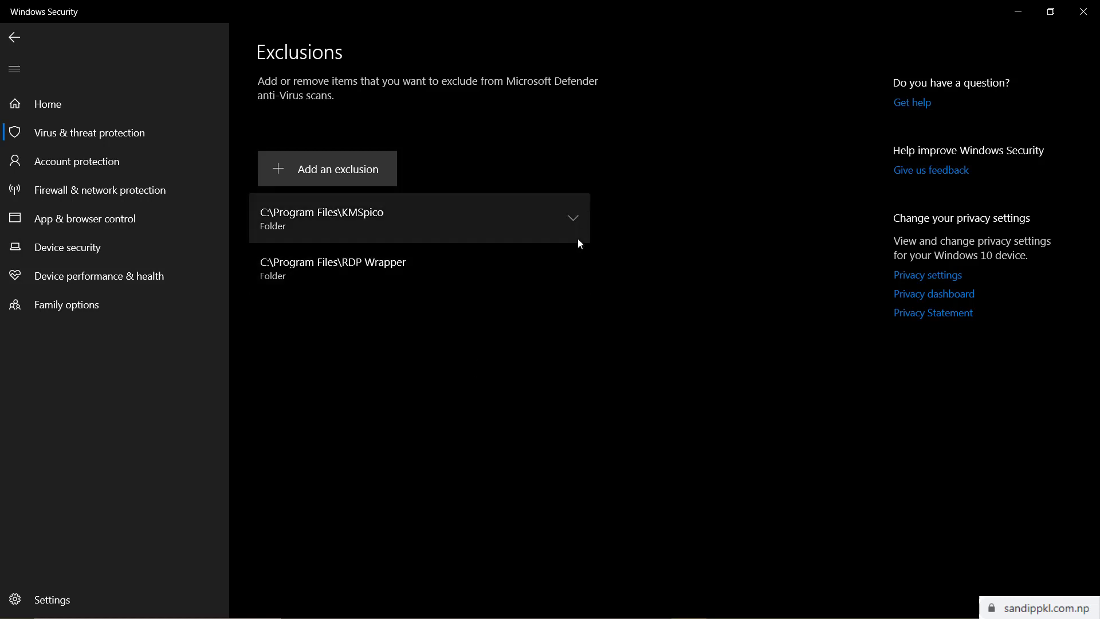
{"action": "left_click", "coordinate": [1090, 20]}
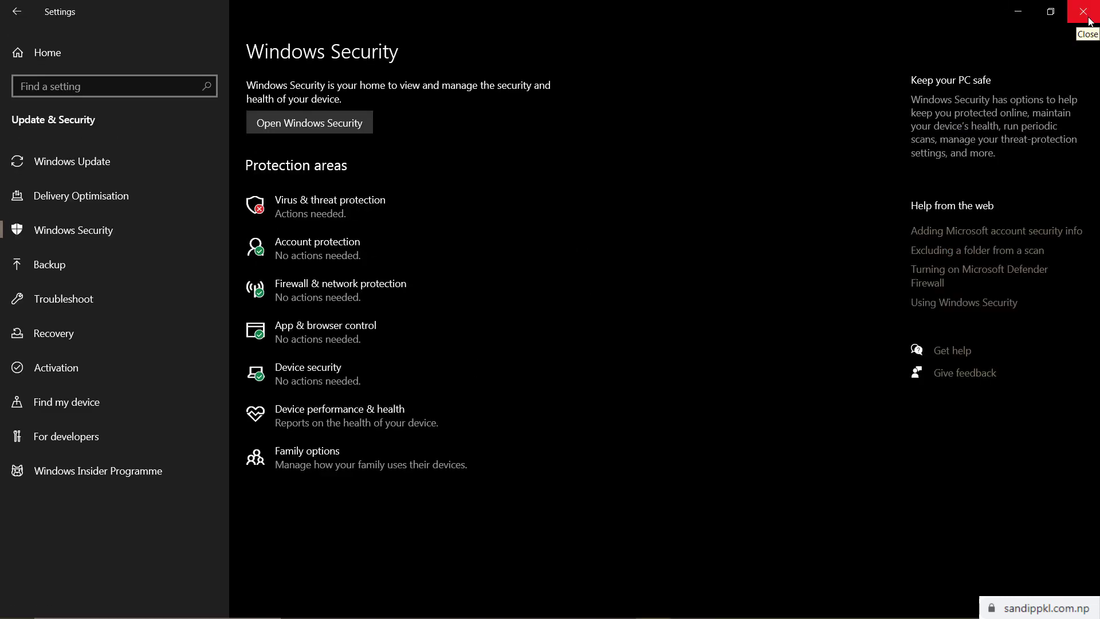
Open the extracted RDPWrap-v1.6.2.1 folder and select all its files
{"action": "left_click", "coordinate": [1089, 20]}
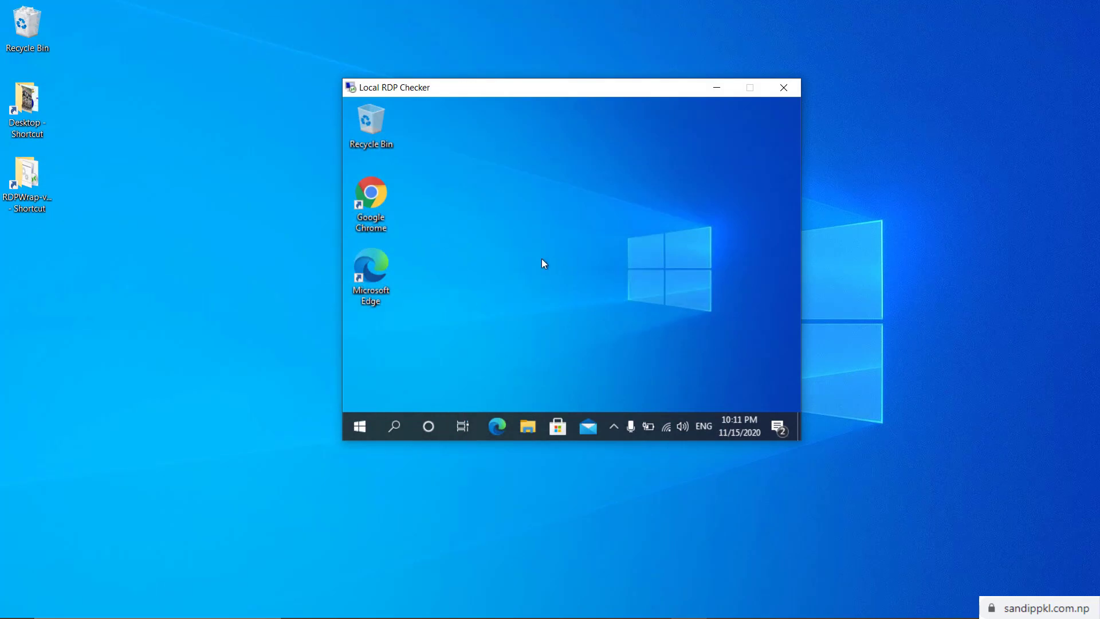
{"action": "double_click", "coordinate": [28, 189]}
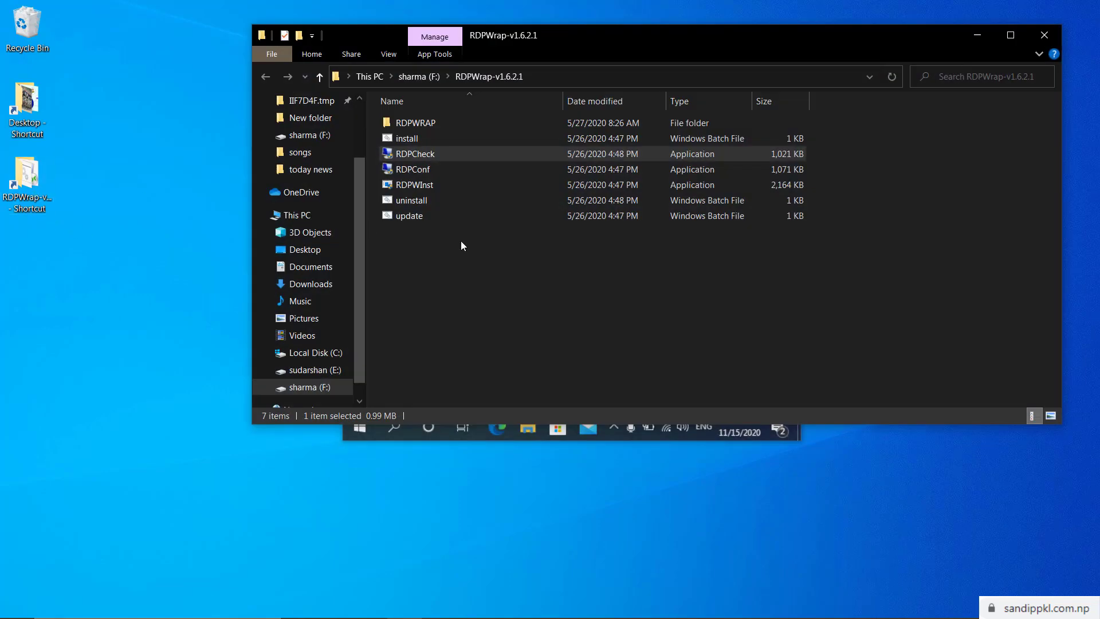
{"action": "left_click_drag", "start_coordinate": [413, 244], "coordinate": [403, 114]}
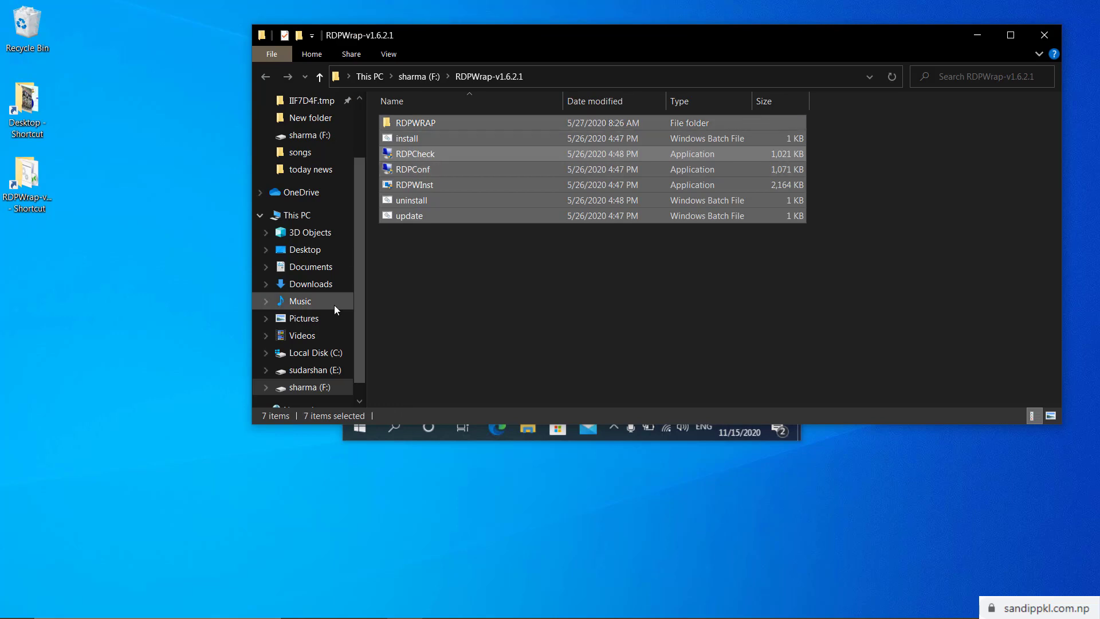
Paste the files into C:\Program Files\RDP Wrapper, granting administrator permission
{"action": "left_click", "coordinate": [310, 353]}
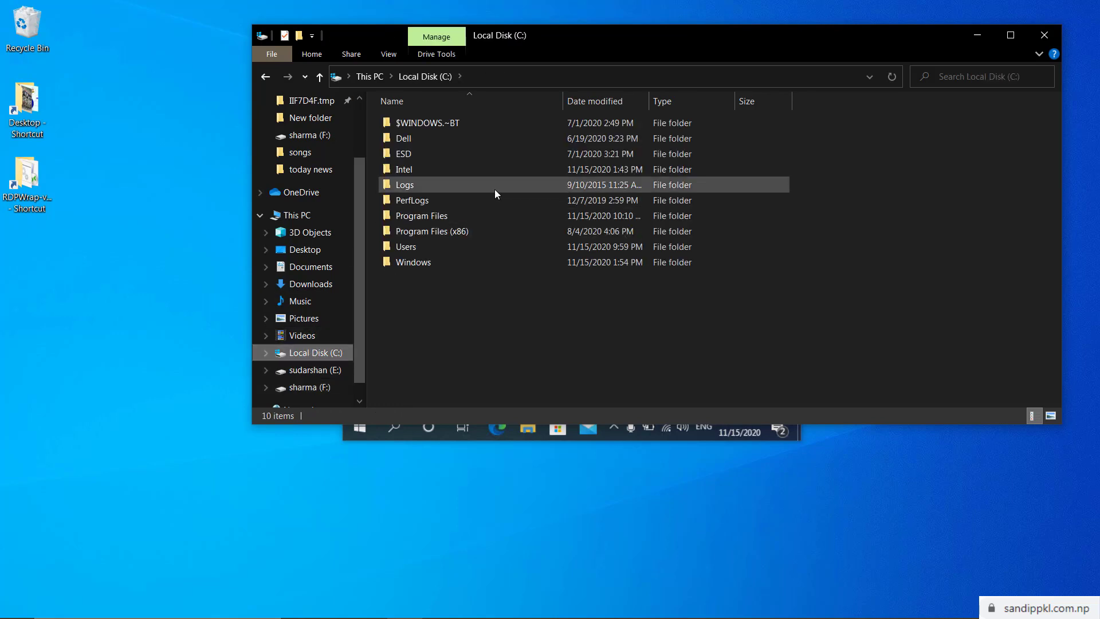
{"action": "double_click", "coordinate": [448, 216]}
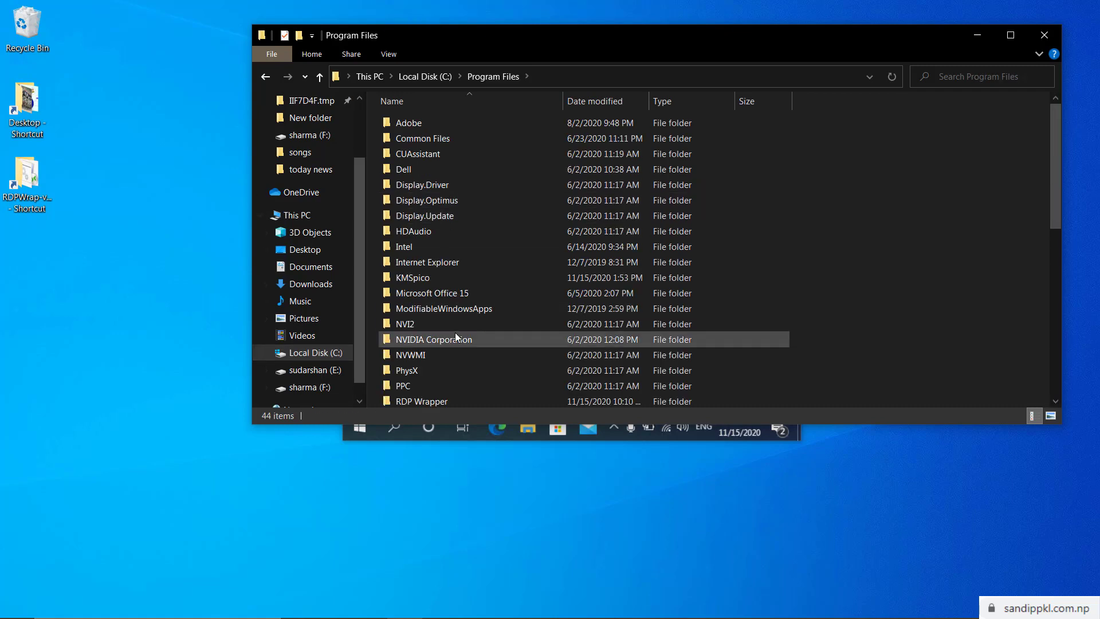
{"action": "scroll", "coordinate": [455, 332], "scroll_direction": "down", "scroll_amount": 4}
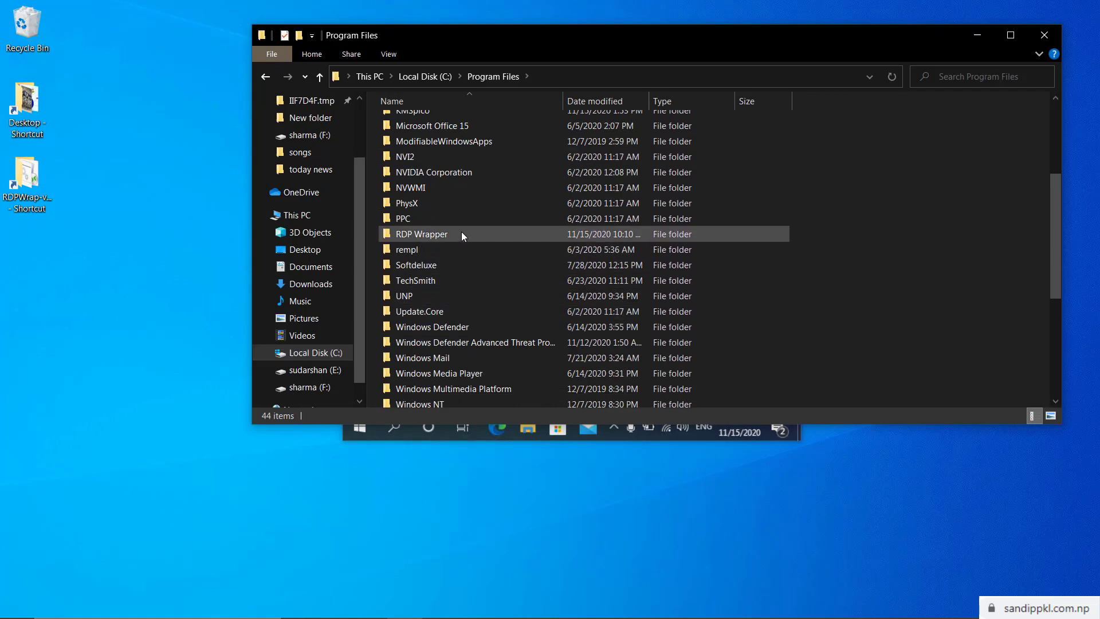
{"action": "double_click", "coordinate": [462, 234]}
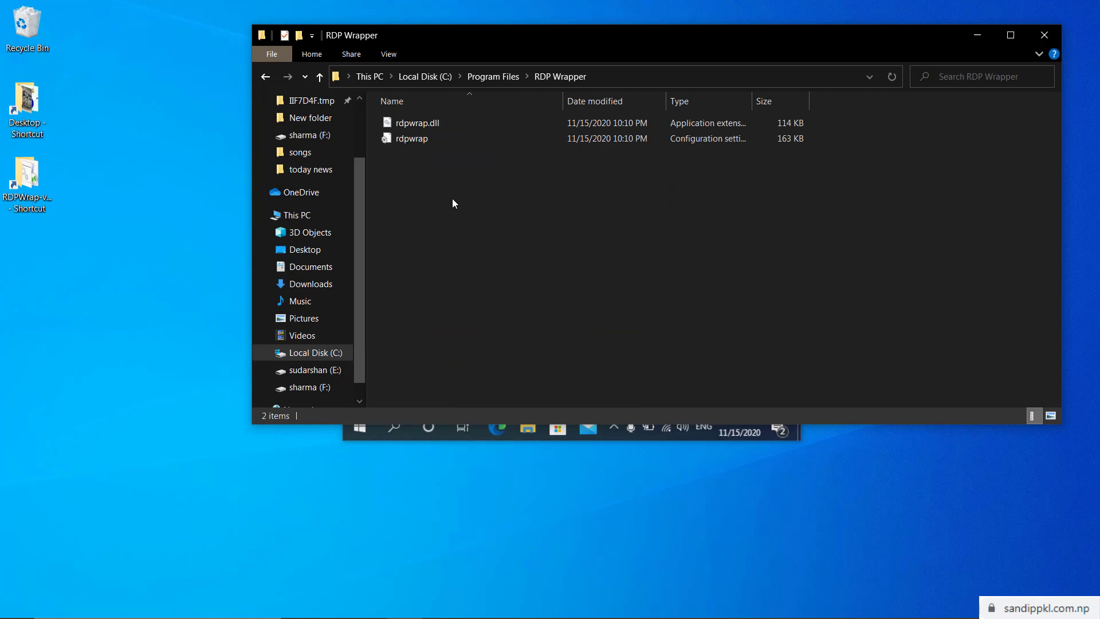
{"action": "key", "text": "ctrl+v"}
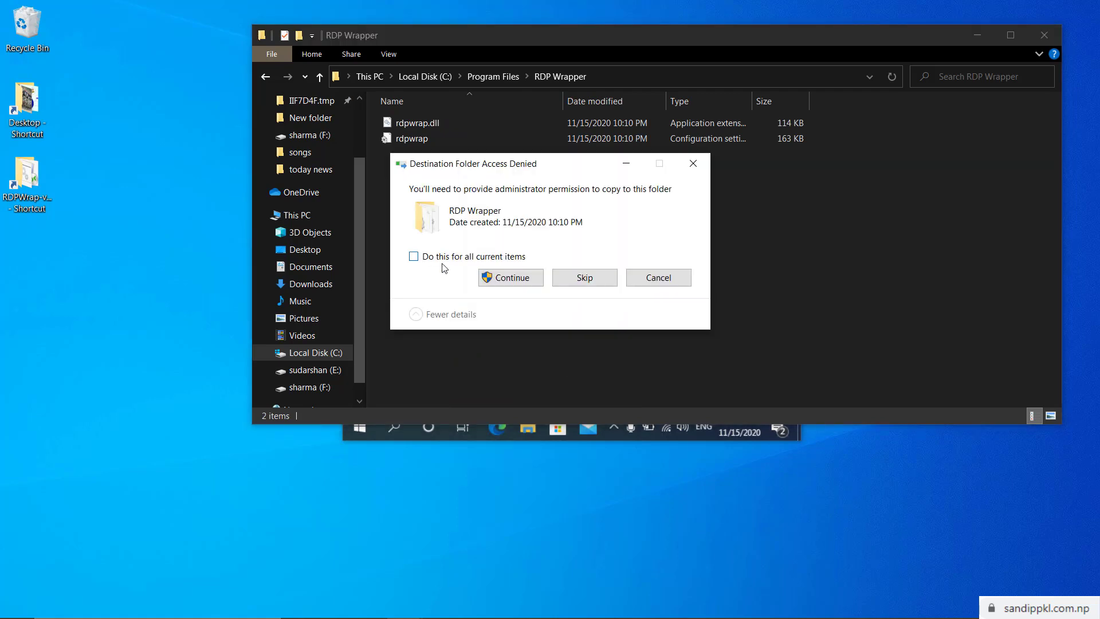
{"action": "left_click", "coordinate": [519, 281]}
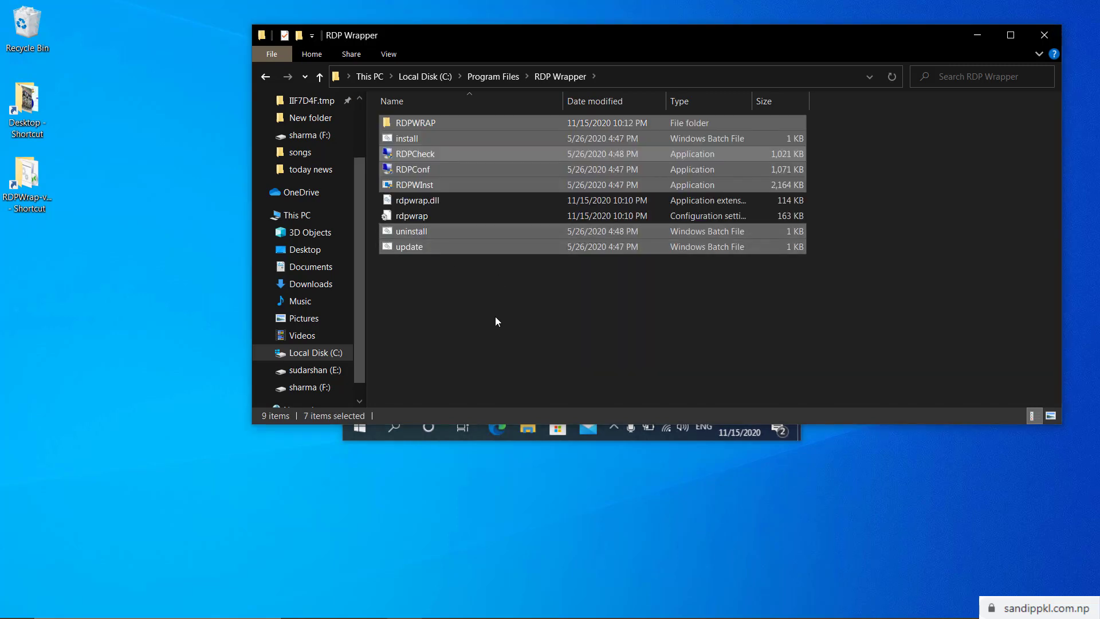
{"action": "left_click_drag", "start_coordinate": [495, 317], "coordinate": [434, 235]}
Run the RDP Wrapper uninstall script as administrator and close its finished window
{"action": "left_click", "coordinate": [432, 232]}
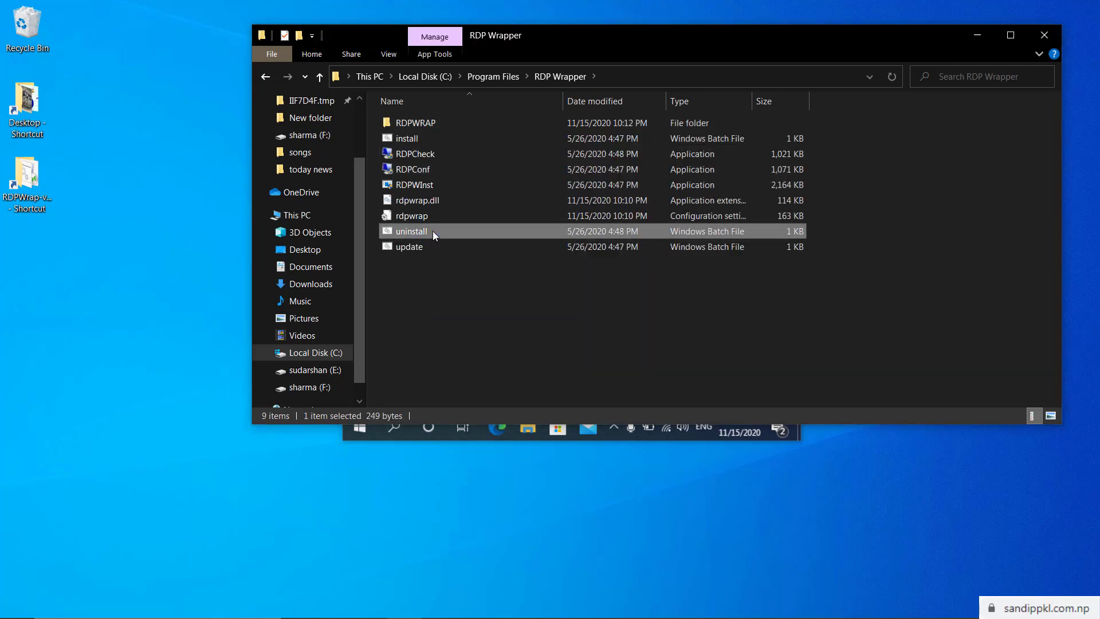
{"action": "right_click", "coordinate": [432, 232]}
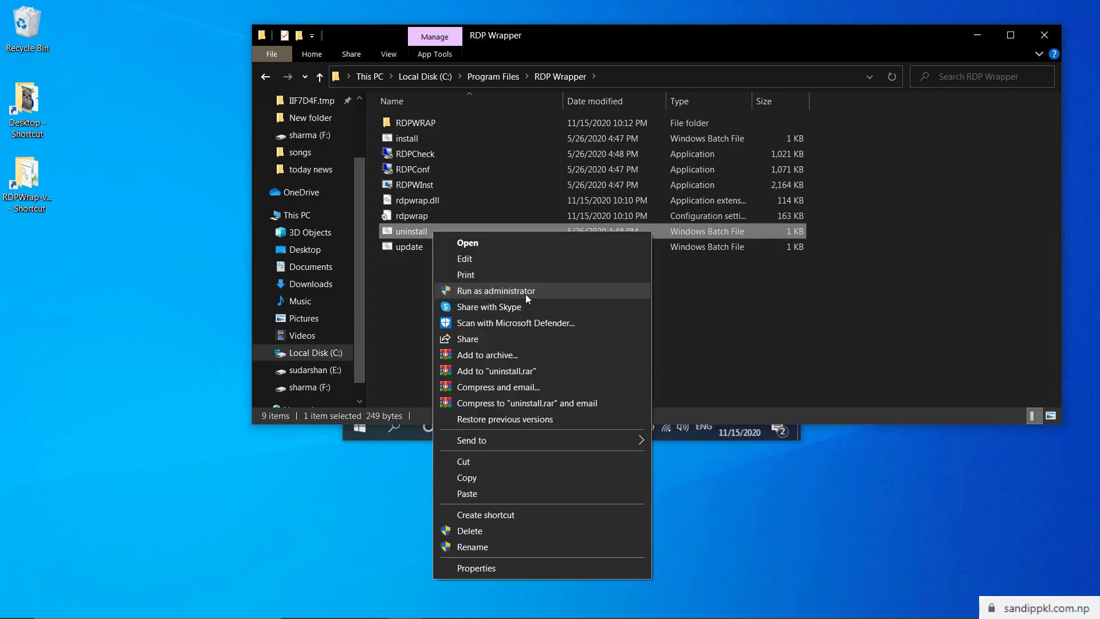
{"action": "left_click", "coordinate": [527, 296]}
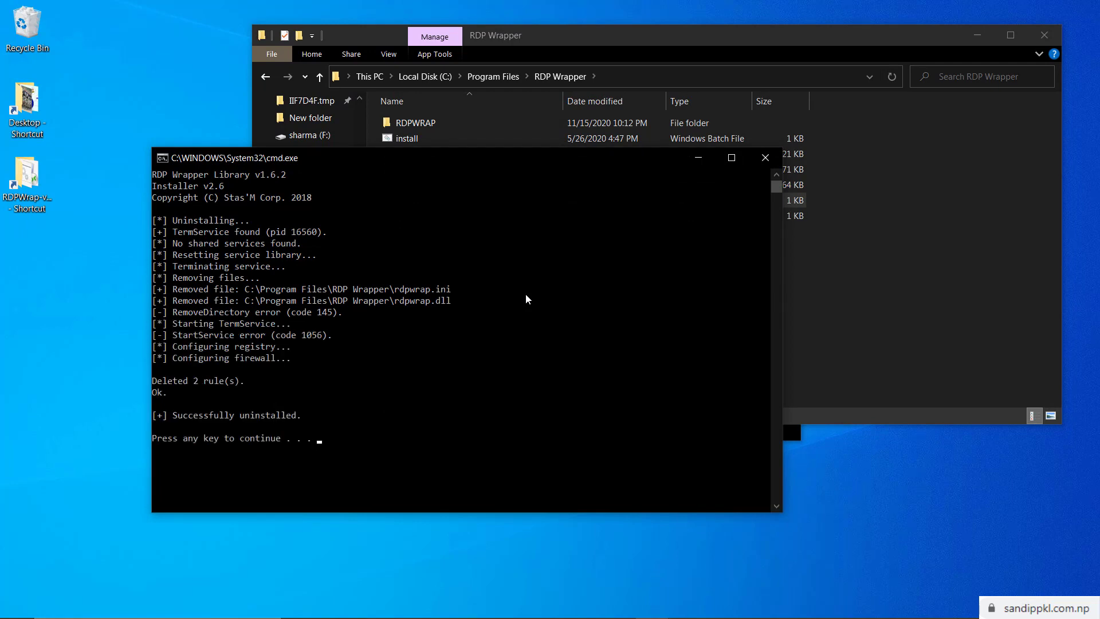
{"action": "key", "text": "Return"}
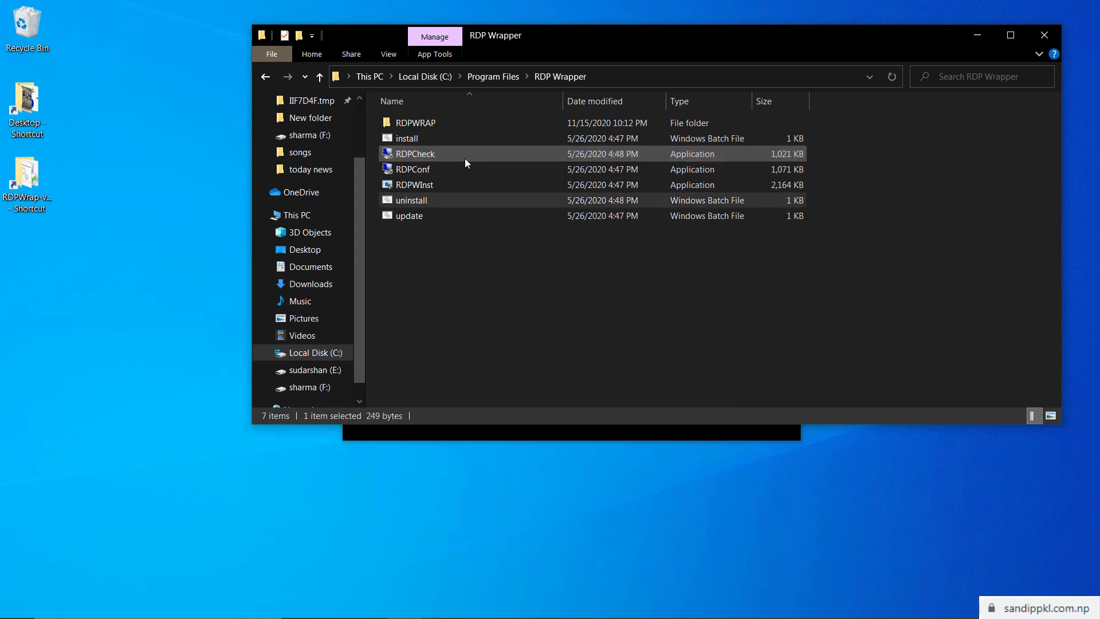
{"action": "left_click", "coordinate": [465, 159]}
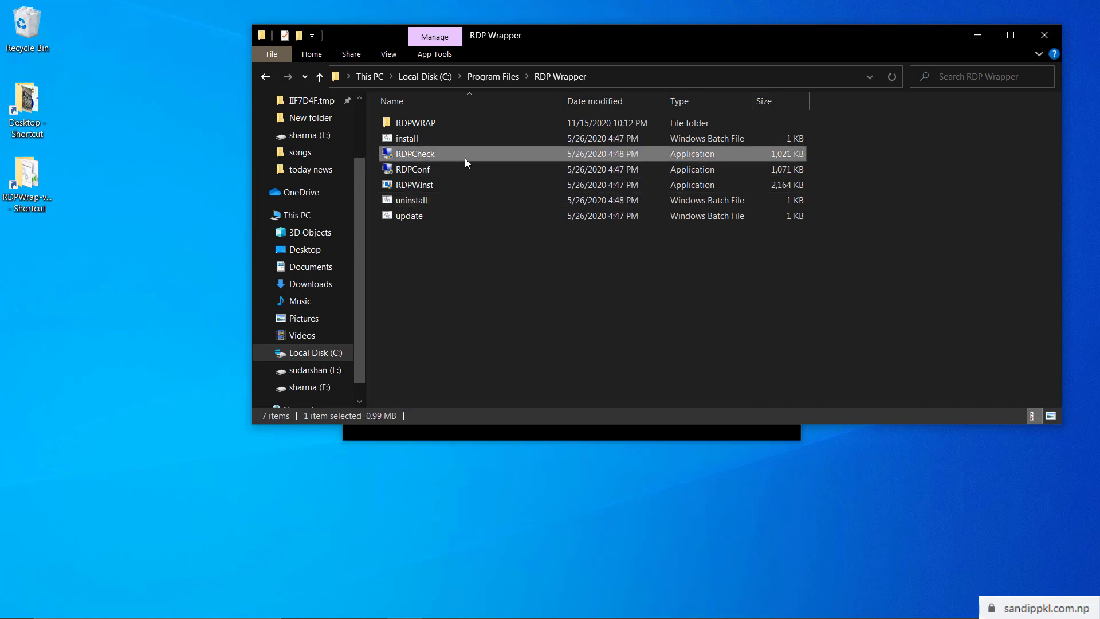
{"action": "double_click", "coordinate": [466, 158]}
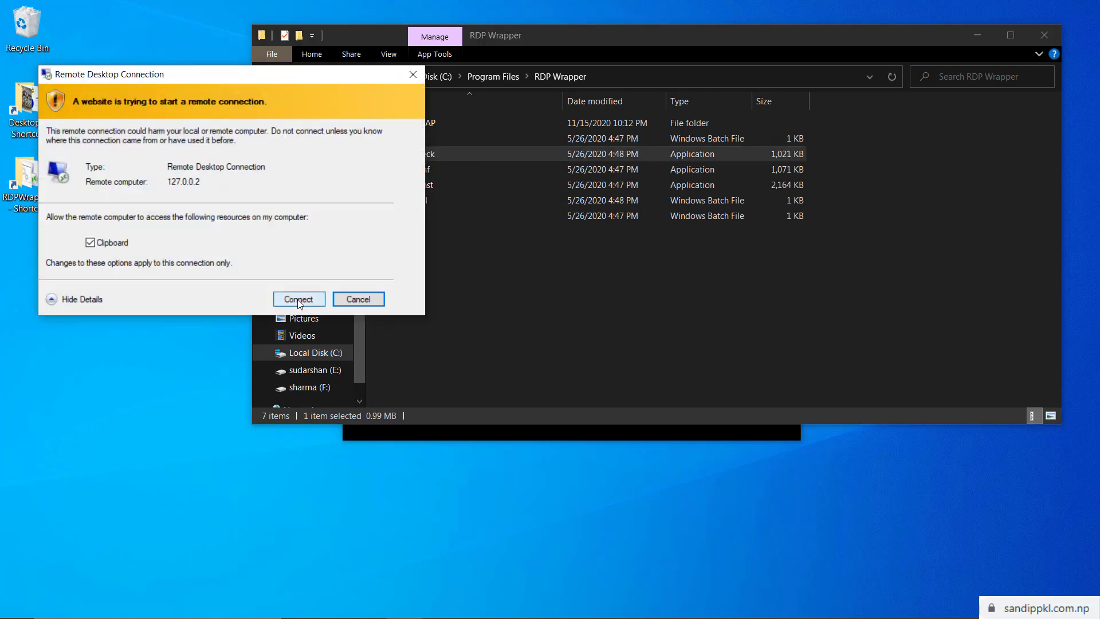
{"action": "left_click", "coordinate": [298, 299]}
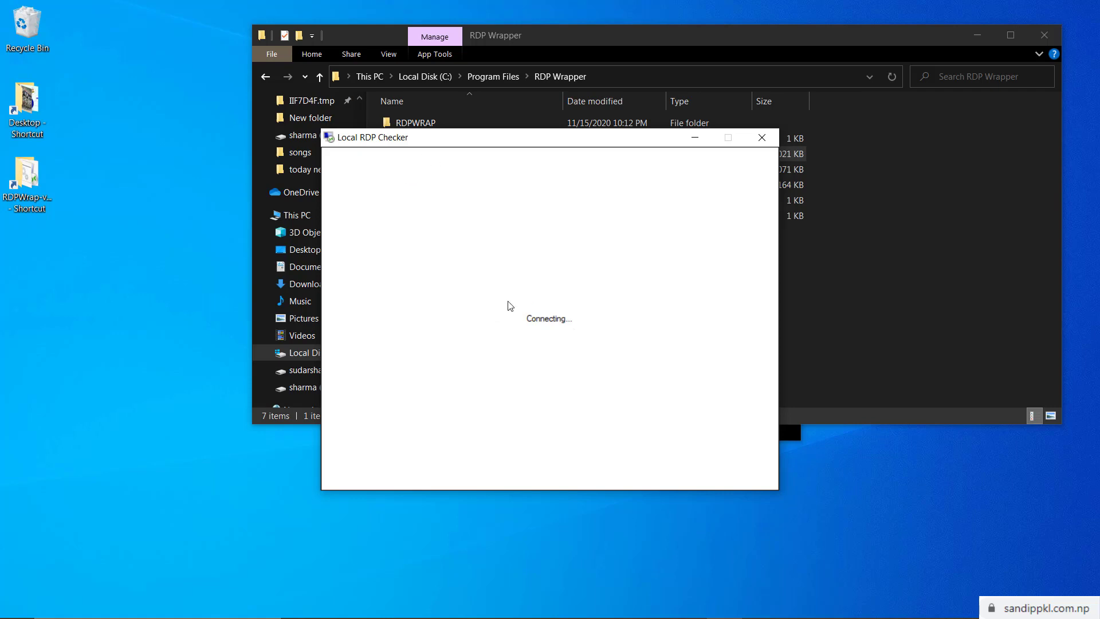
{"action": "left_click", "coordinate": [762, 137]}
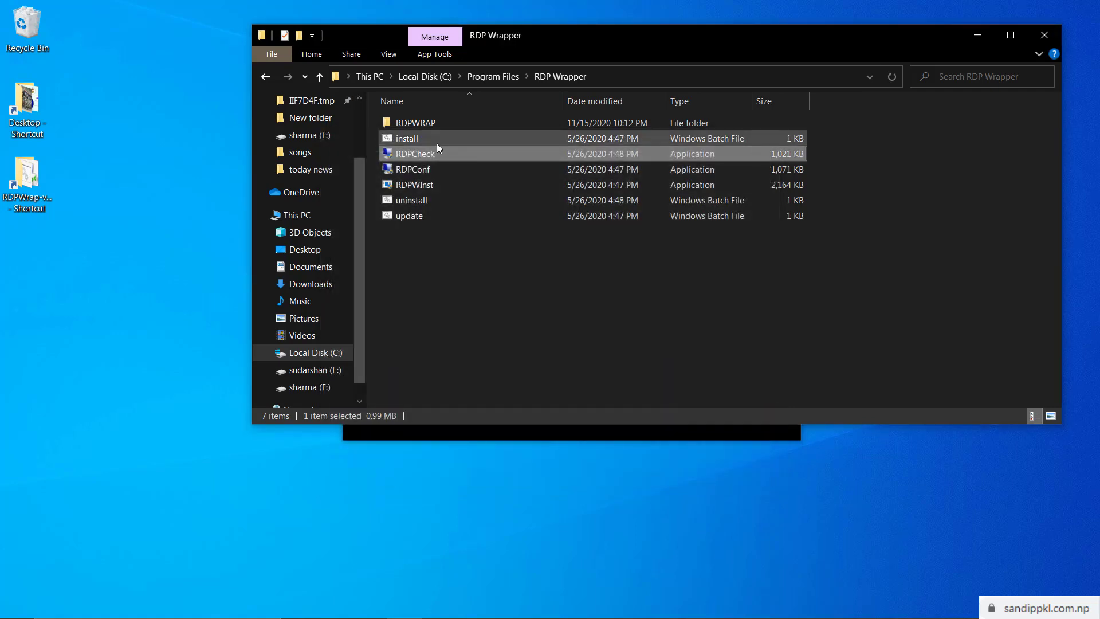
Run the RDP Wrapper install script as administrator and close its finished window
{"action": "right_click", "coordinate": [436, 143]}
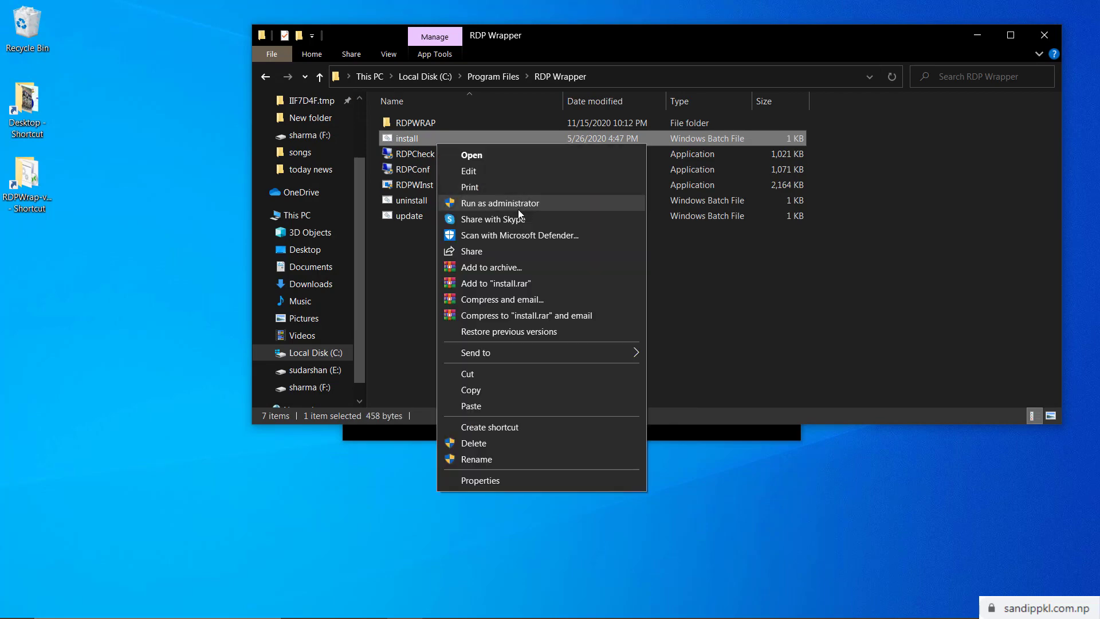
{"action": "left_click", "coordinate": [519, 207]}
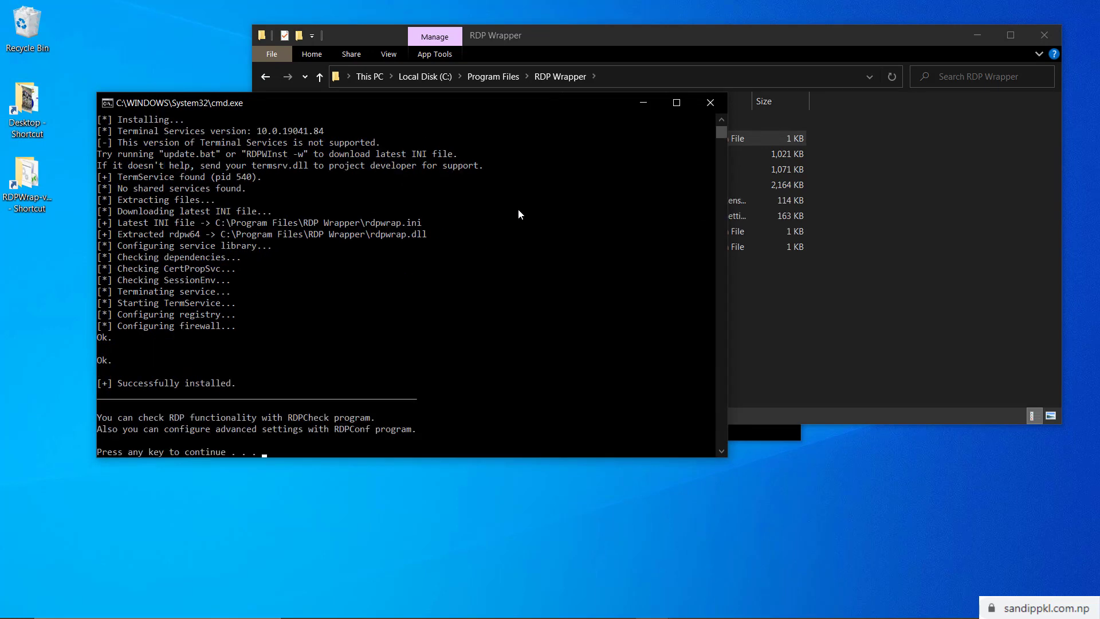
{"action": "key", "text": "Return"}
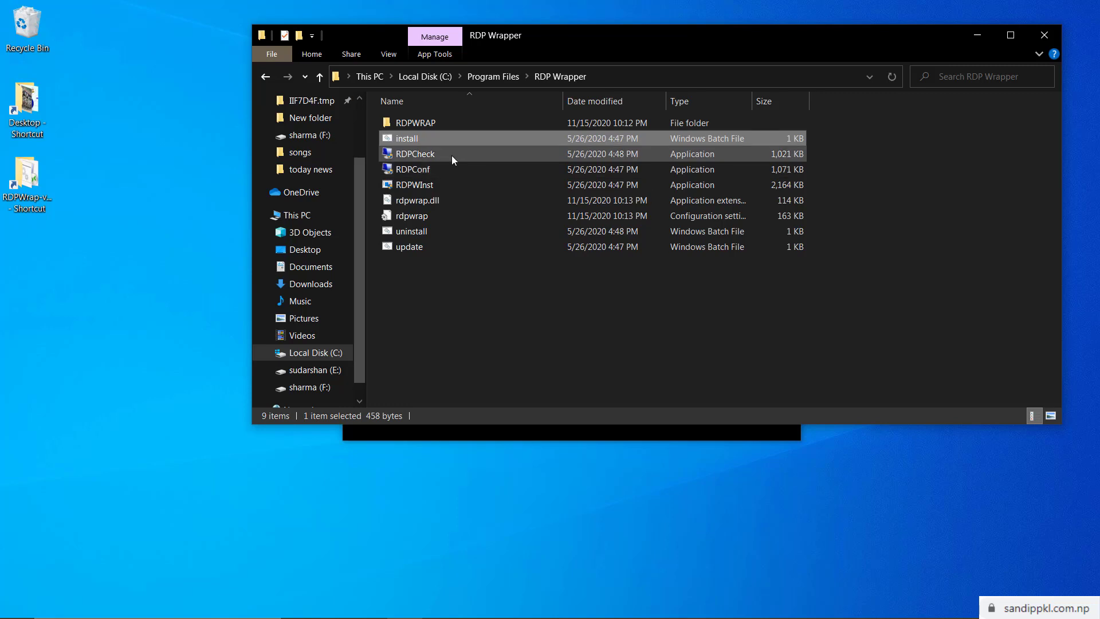
{"action": "mouse_move", "coordinate": [415, 154]}
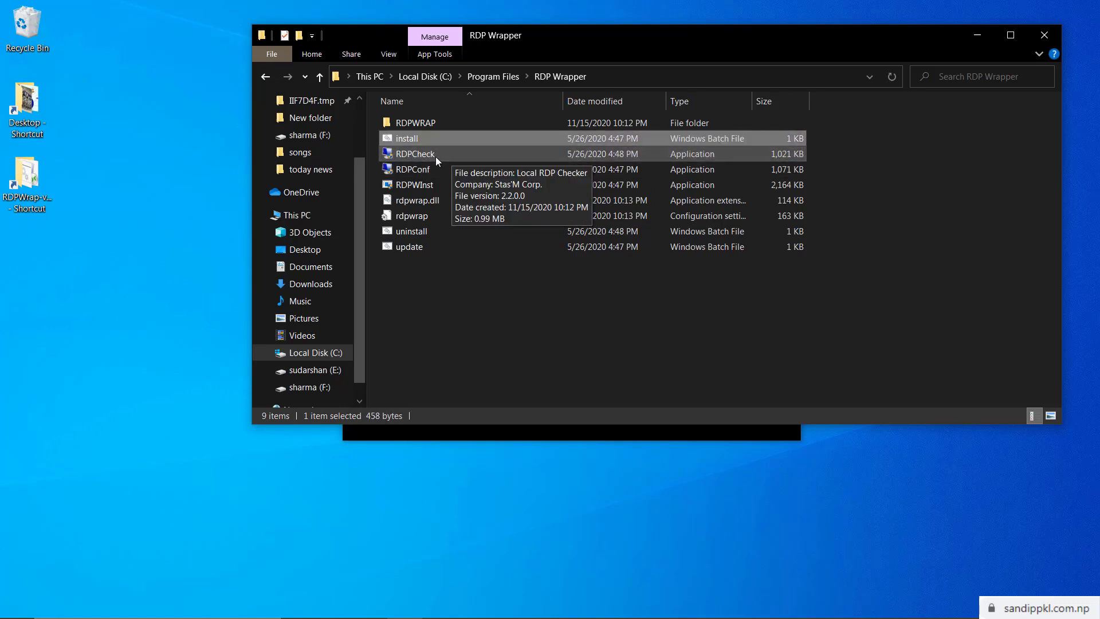
{"action": "left_click", "coordinate": [436, 155]}
{"action": "double_click", "coordinate": [435, 155]}
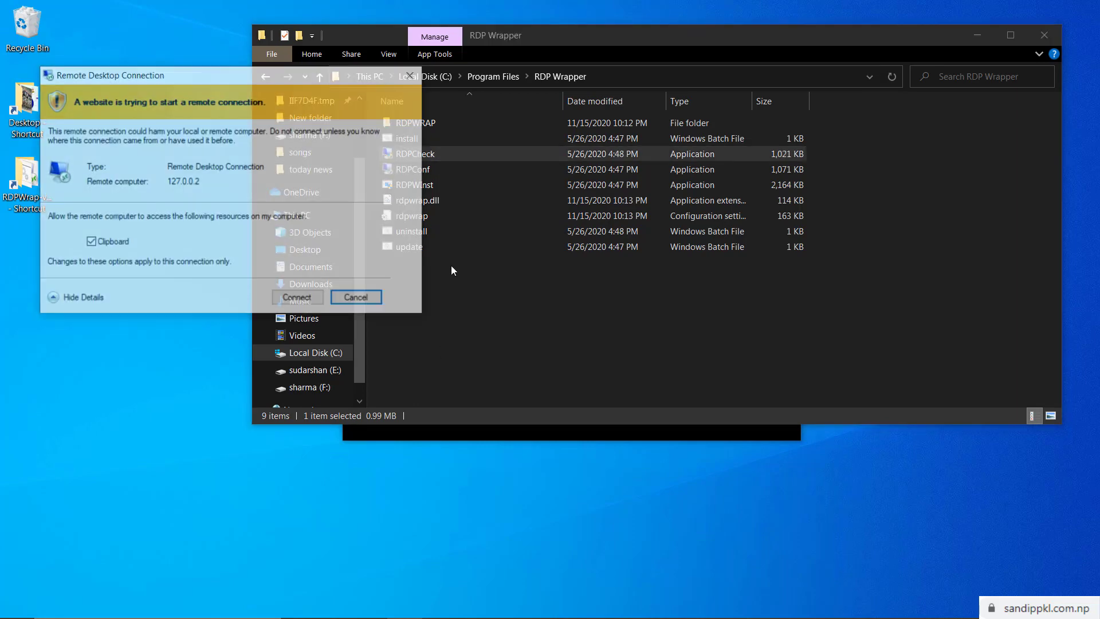
{"action": "left_click", "coordinate": [284, 301]}
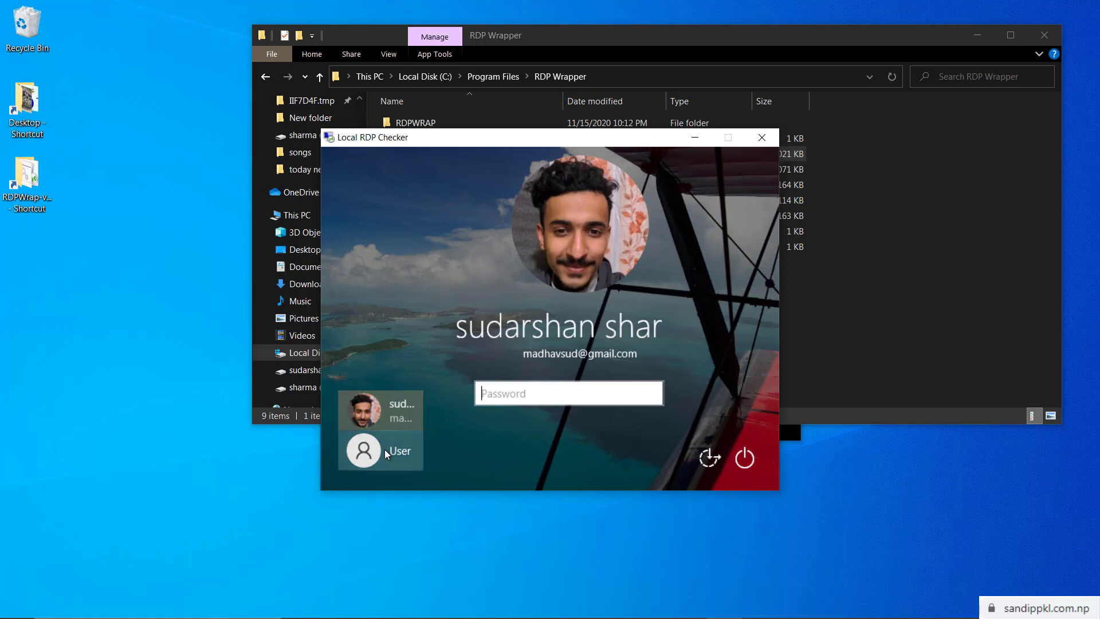
{"action": "left_click", "coordinate": [385, 452]}
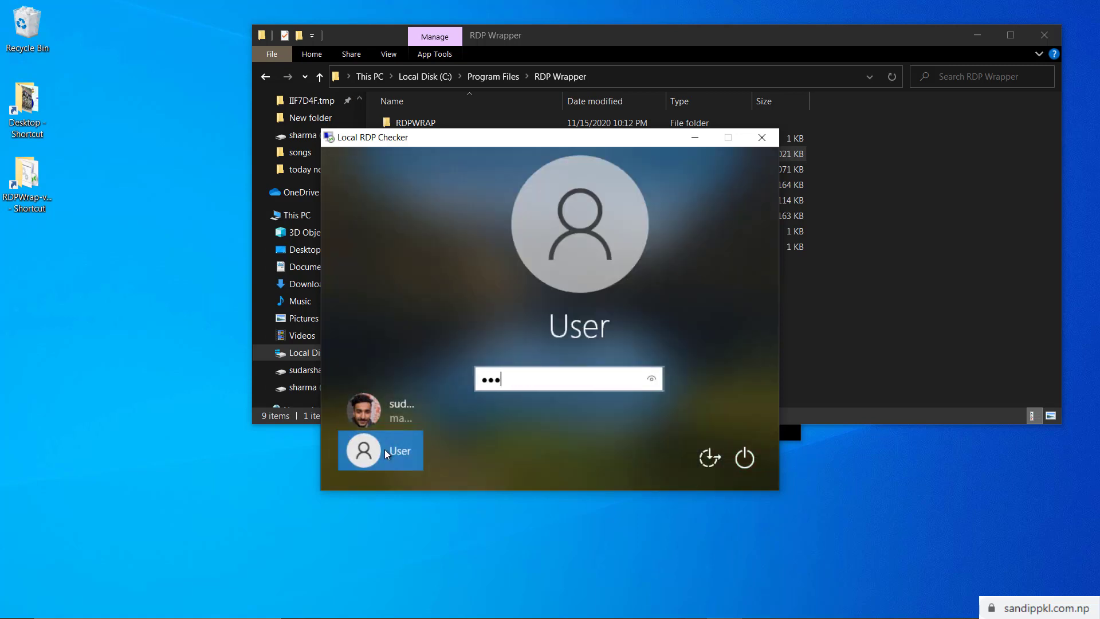
{"action": "key", "text": "Return"}
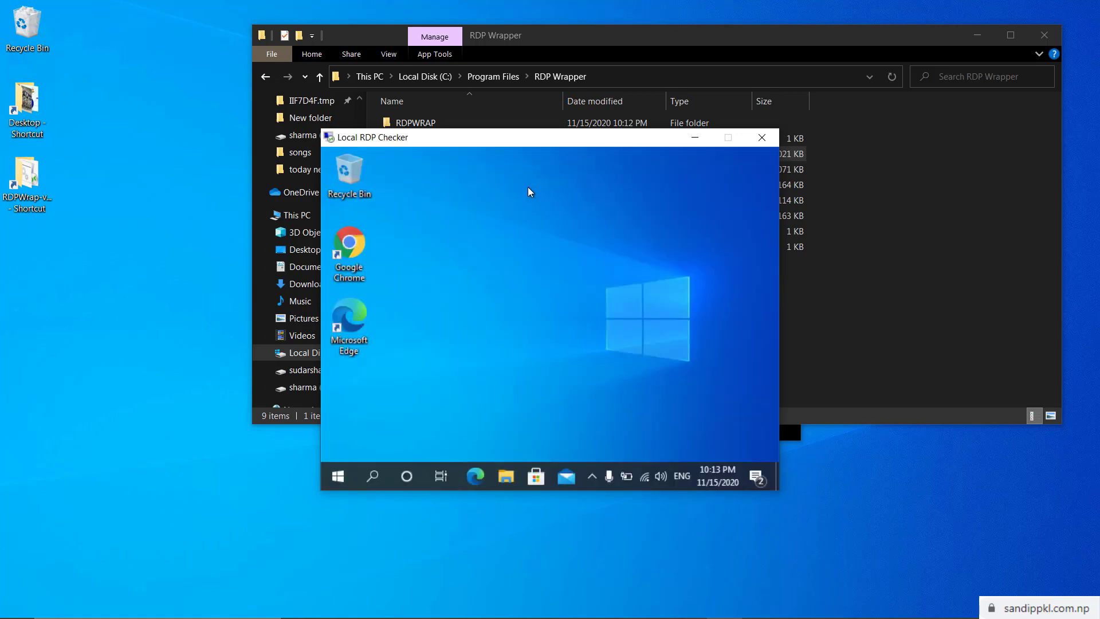
{"action": "left_click_drag", "start_coordinate": [518, 142], "coordinate": [755, 93]}
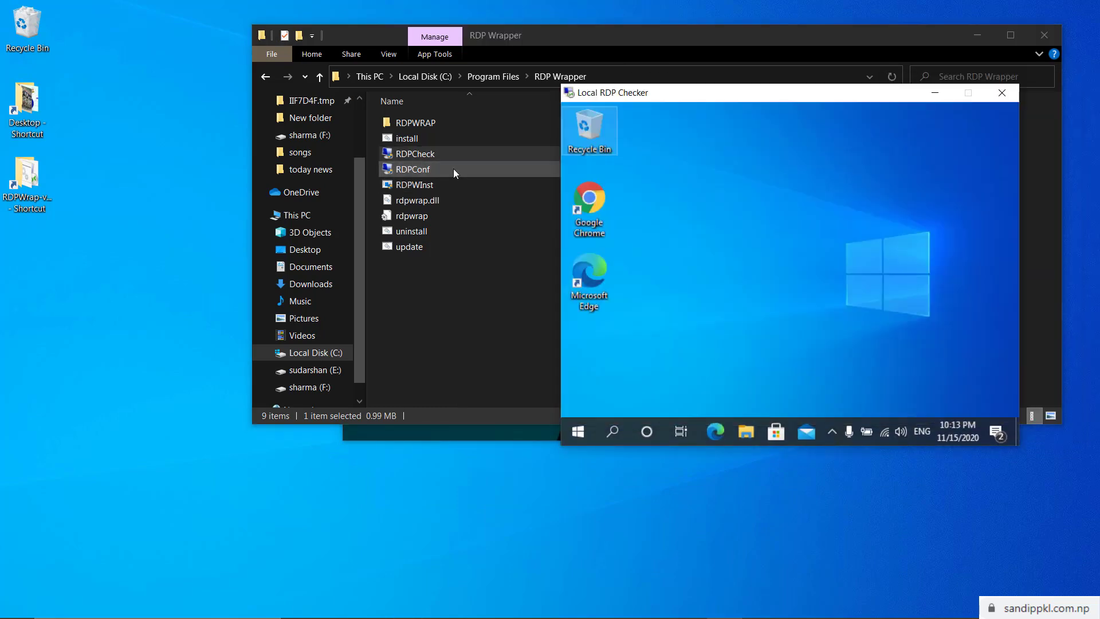
Launch RDPConf, move it aside, and check its Diagnostics panel
{"action": "double_click", "coordinate": [453, 168]}
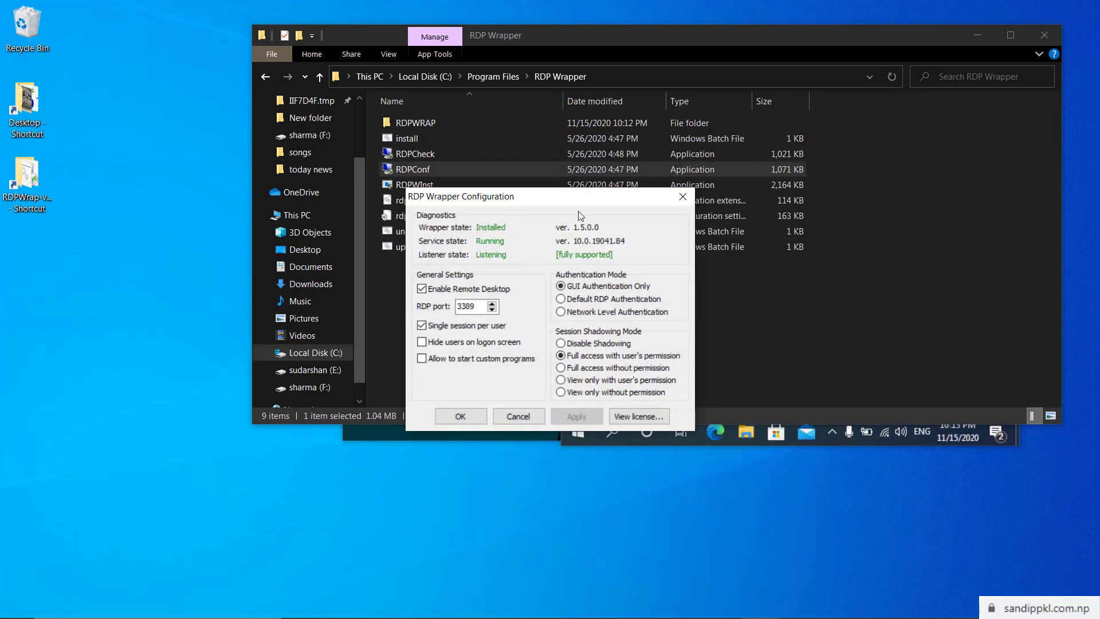
{"action": "left_click_drag", "start_coordinate": [560, 196], "coordinate": [295, 168]}
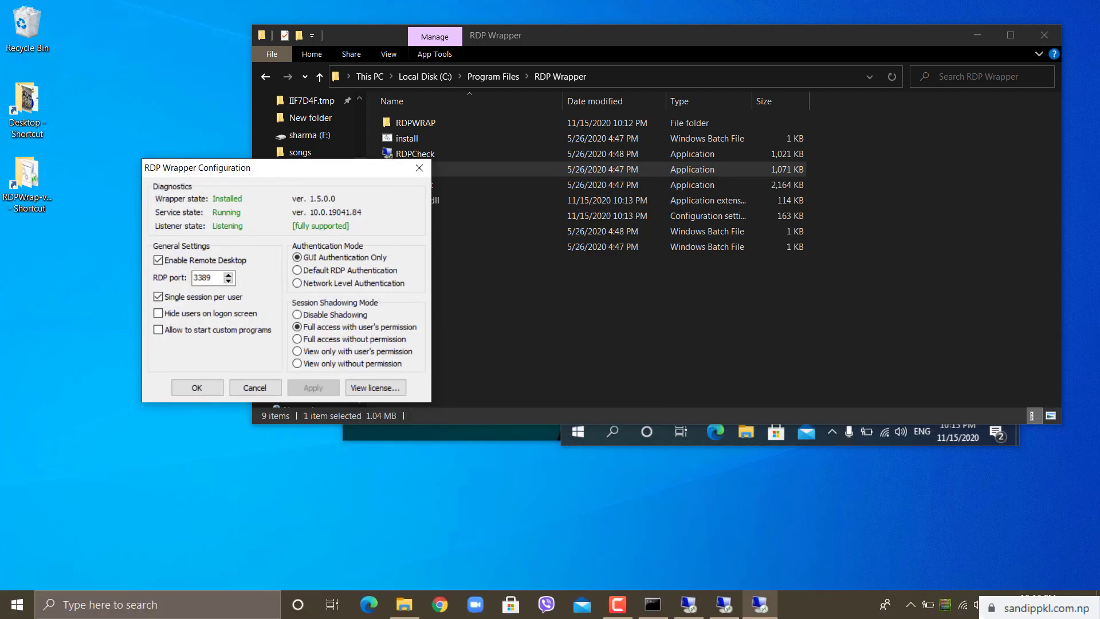
{"action": "left_click", "coordinate": [760, 607]}
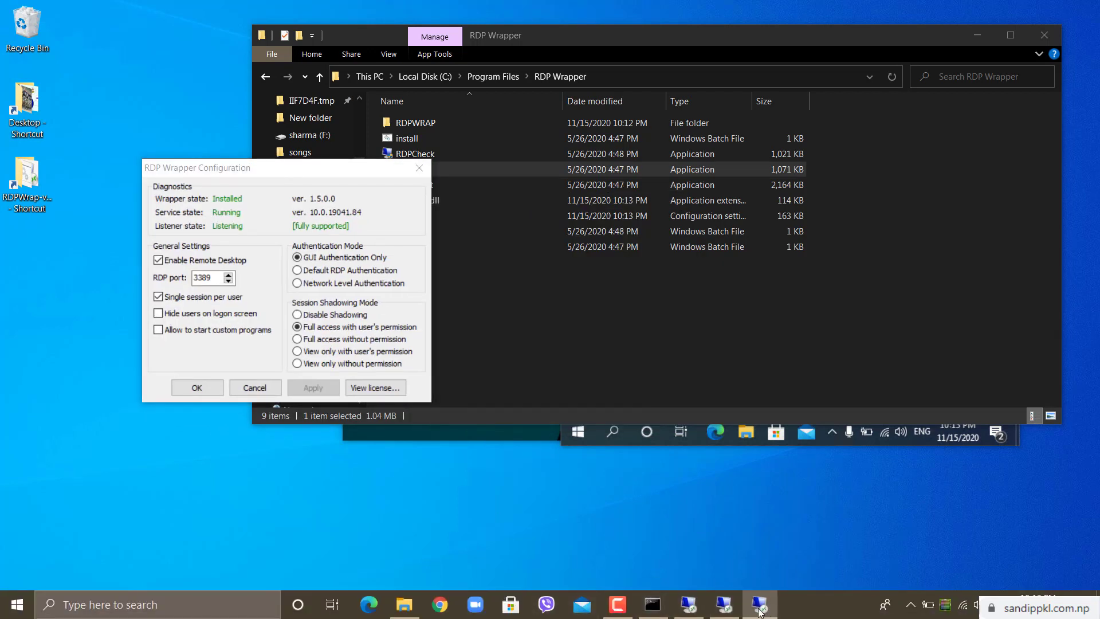
{"action": "left_click", "coordinate": [724, 604]}
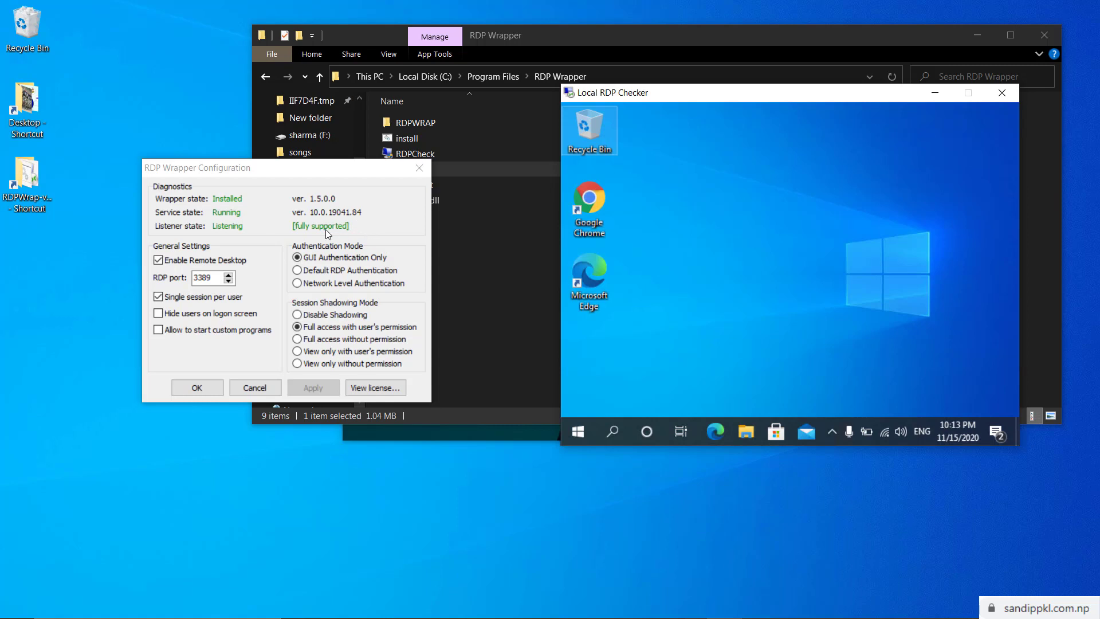
{"action": "left_click", "coordinate": [476, 299]}
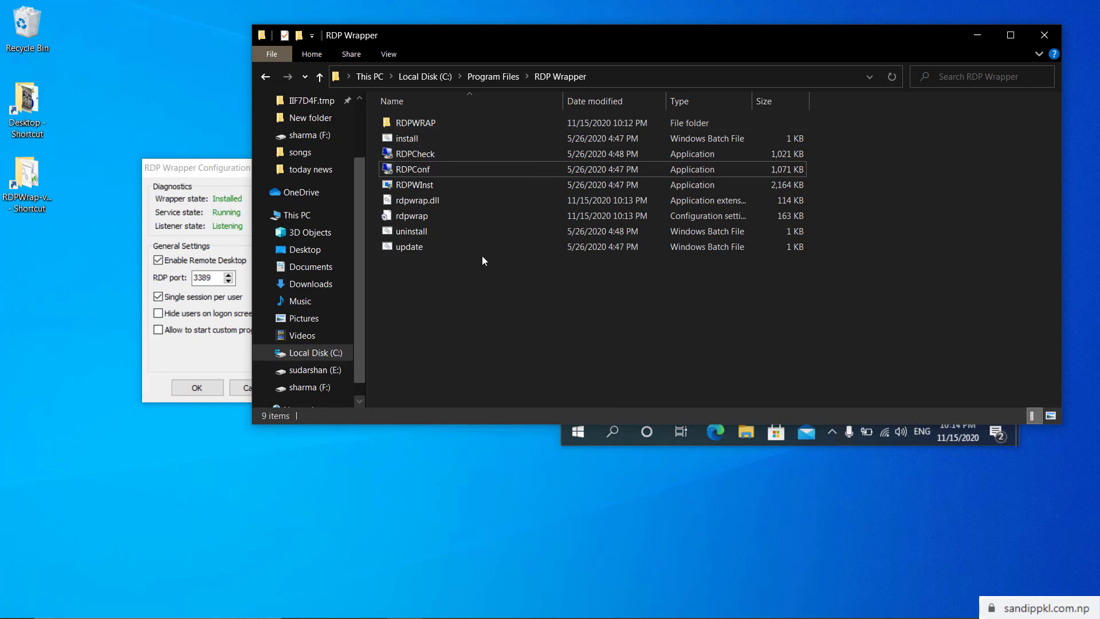
{"action": "left_click_drag", "start_coordinate": [654, 30], "coordinate": [566, 156]}
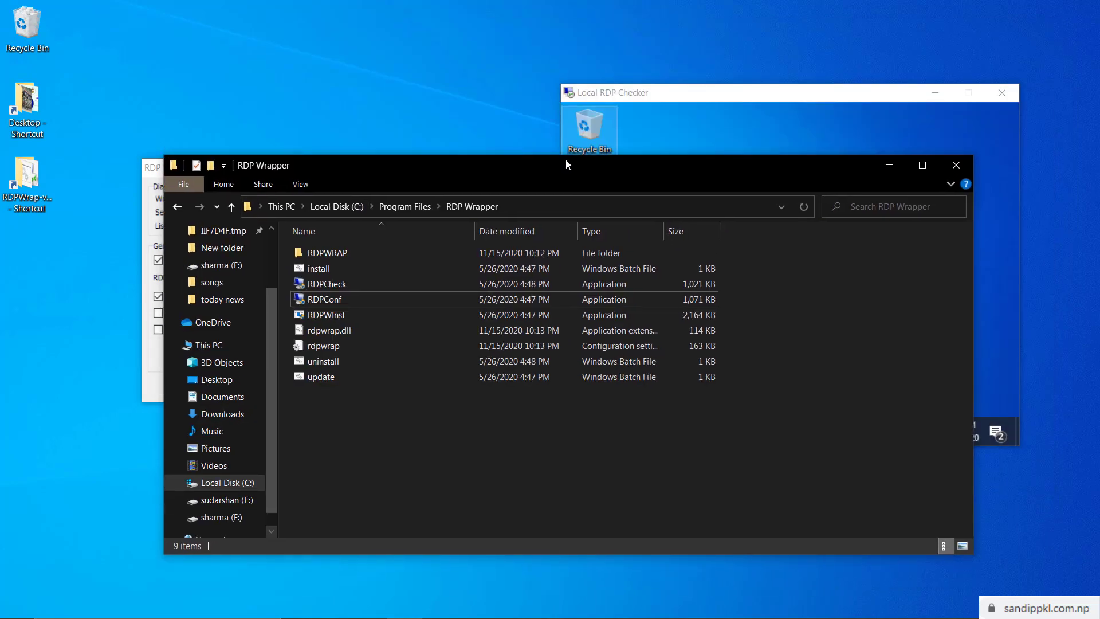
{"action": "left_click_drag", "start_coordinate": [713, 161], "coordinate": [753, 112]}
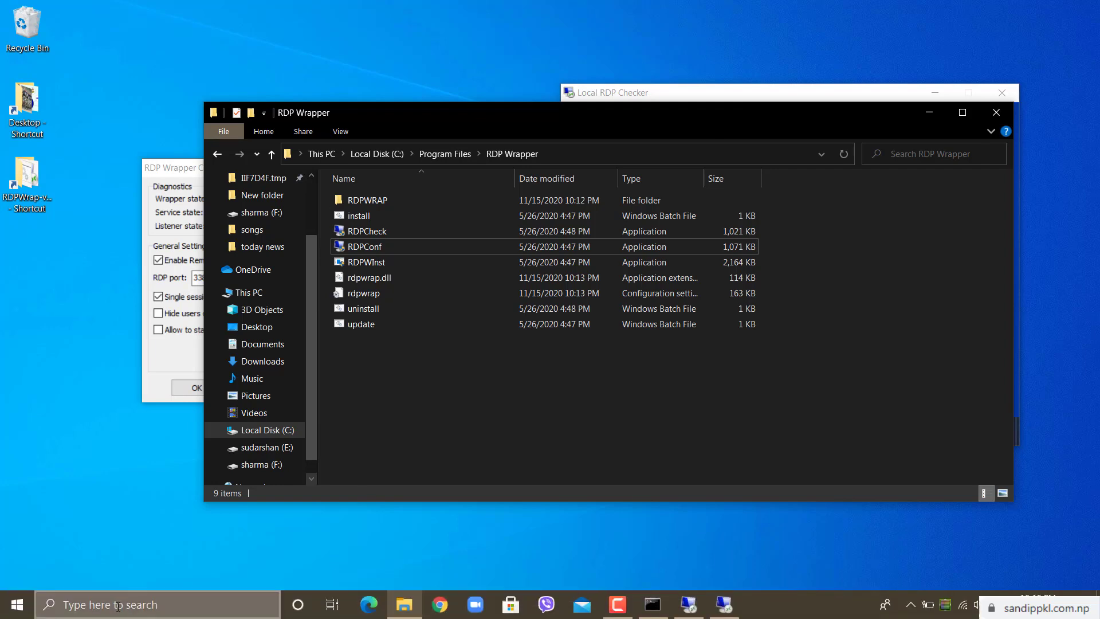
Open Control Panel via search and go to User Accounts > Manage another account > User
{"action": "left_click", "coordinate": [118, 607]}
{"action": "type", "text": "contr"}
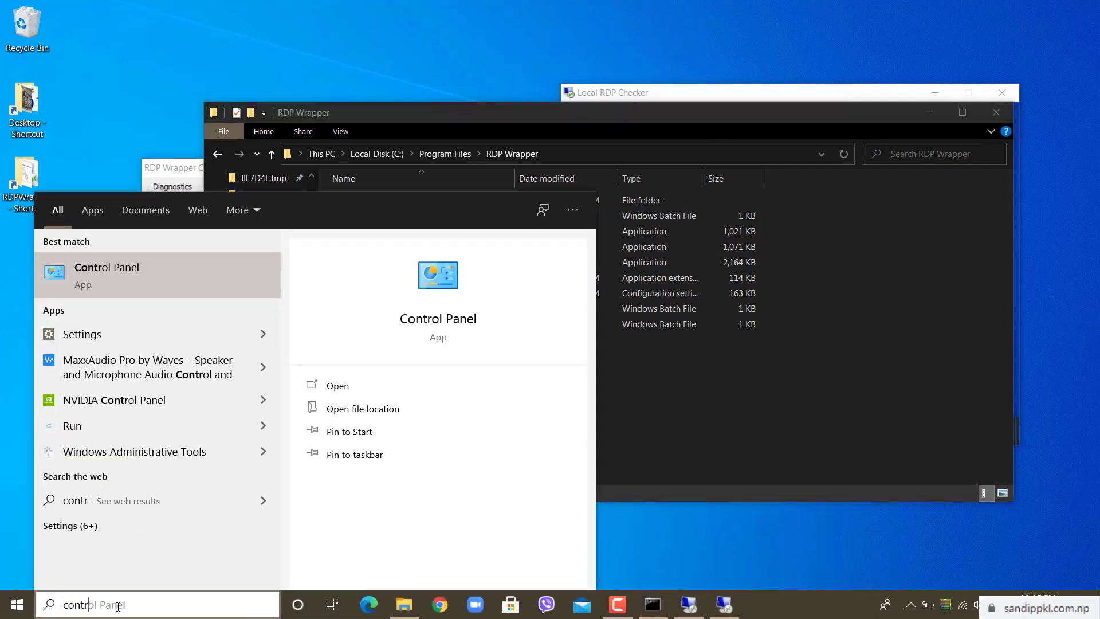
{"action": "key", "text": "Return"}
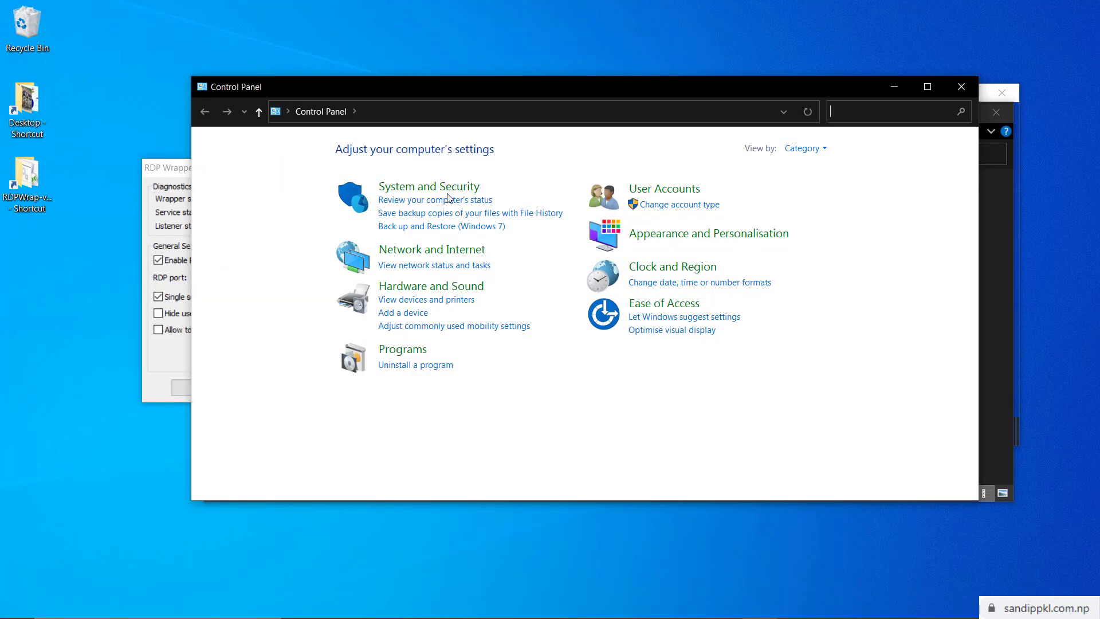
{"action": "left_click", "coordinate": [678, 198]}
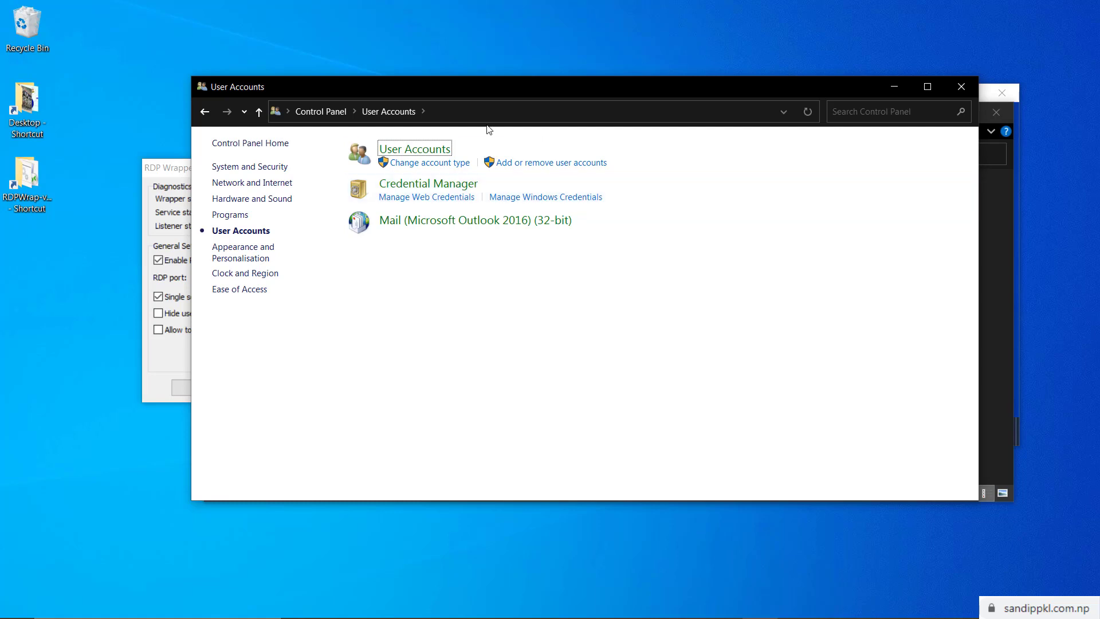
{"action": "left_click", "coordinate": [414, 150]}
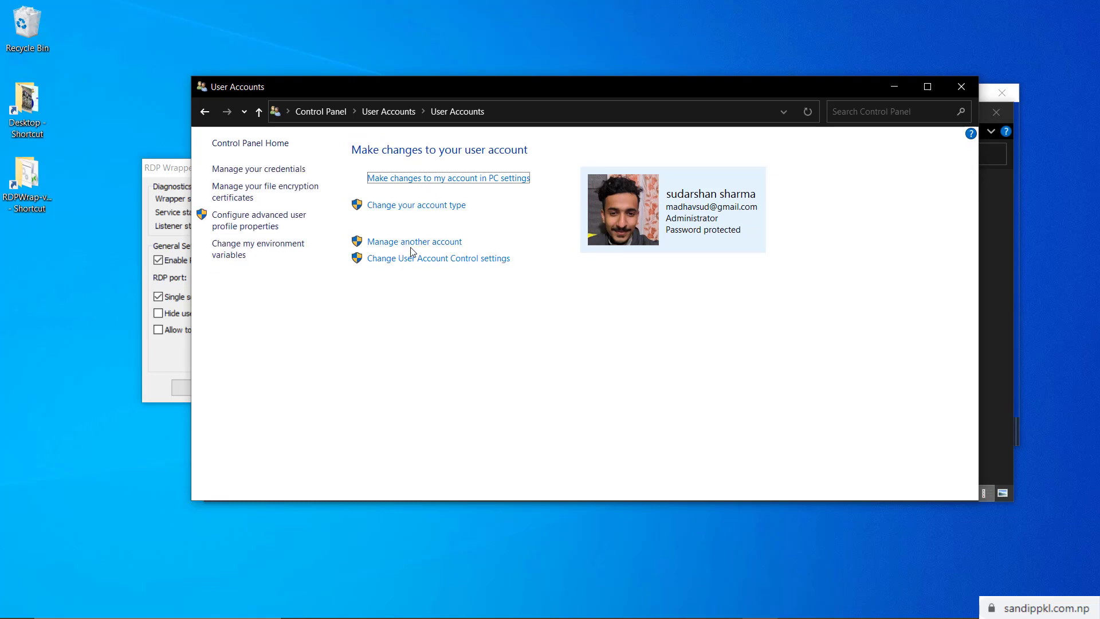
{"action": "left_click", "coordinate": [415, 242]}
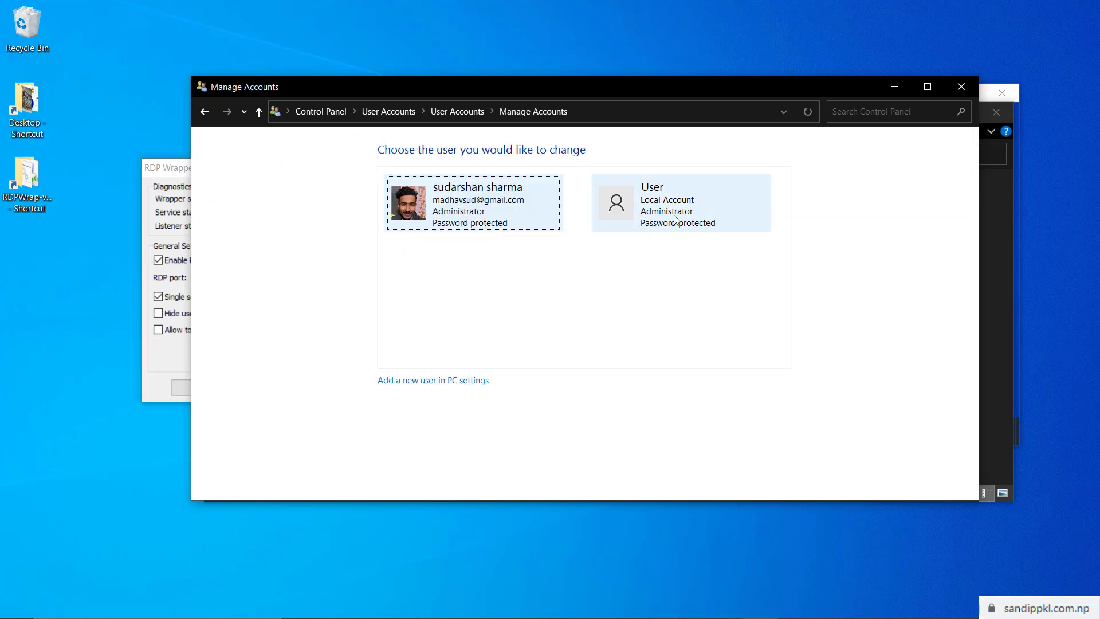
{"action": "left_click", "coordinate": [676, 220]}
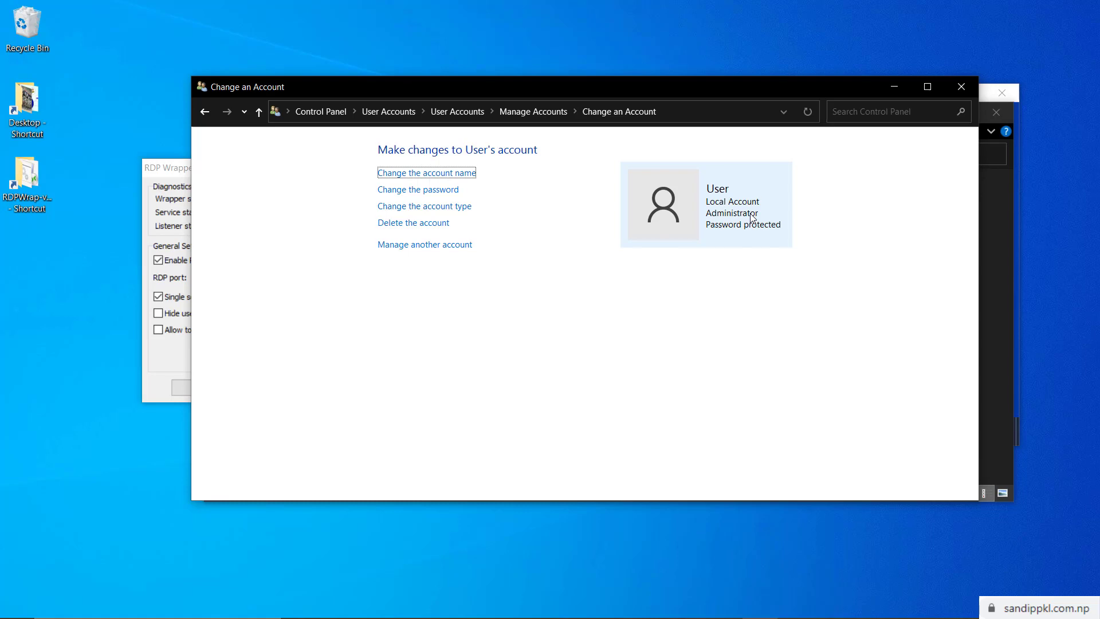
Close Control Panel and run winver to show the About Windows box
{"action": "left_click", "coordinate": [962, 88]}
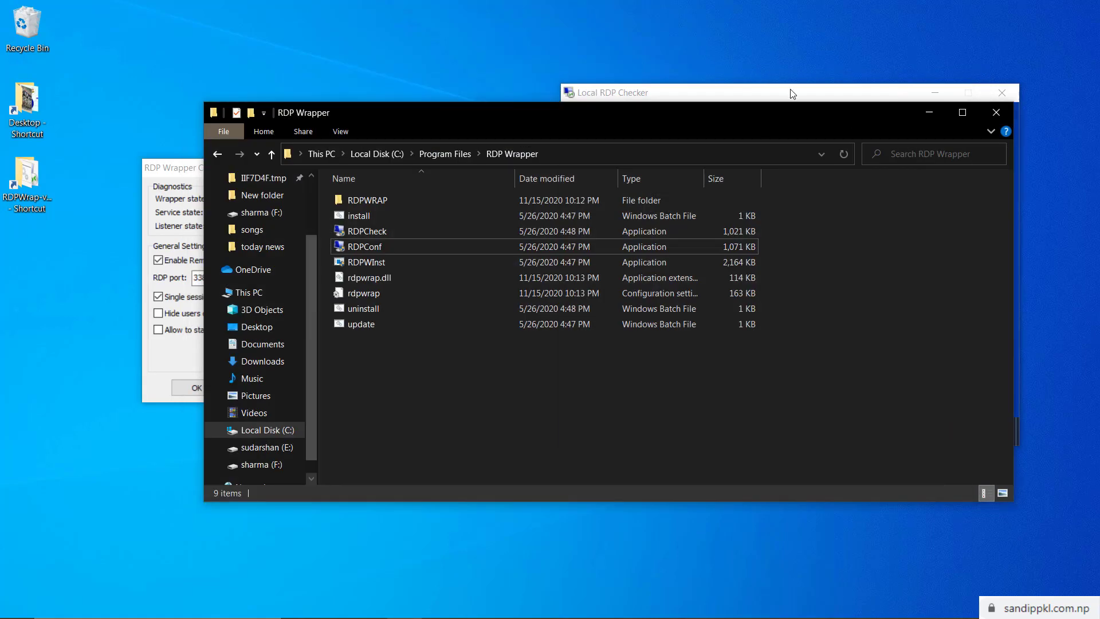
{"action": "left_click", "coordinate": [181, 170]}
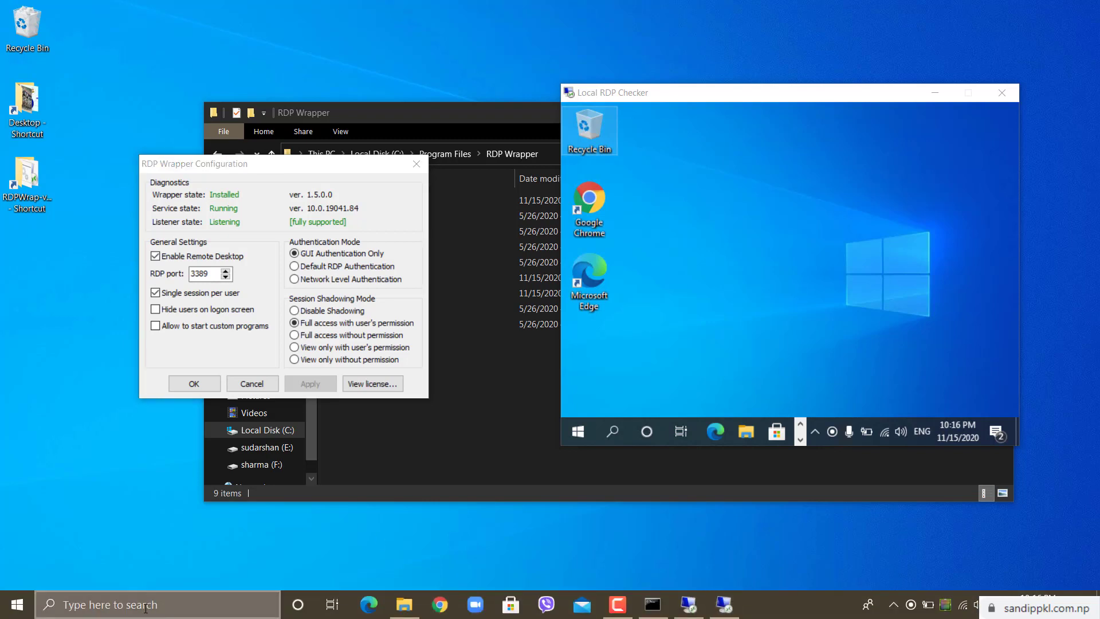
{"action": "left_click", "coordinate": [145, 609]}
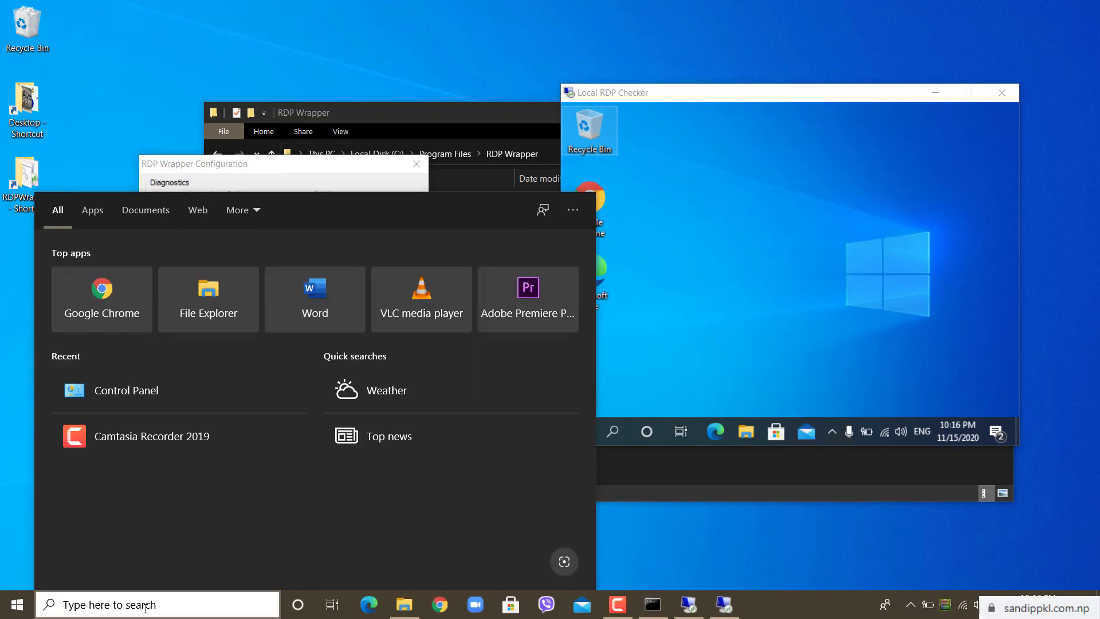
{"action": "key", "text": "super+r"}
{"action": "key", "text": "Return"}
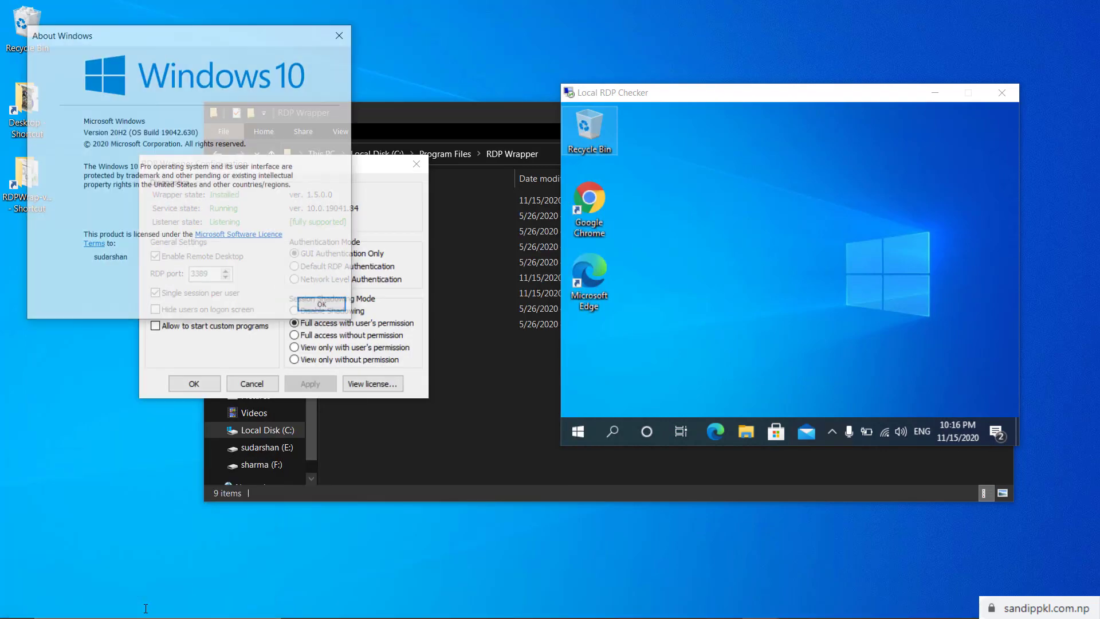
{"action": "mouse_move", "coordinate": [171, 32]}
{"action": "left_mouse_down"}
{"action": "mouse_move", "coordinate": [555, 95]}
{"action": "mouse_move", "coordinate": [581, 132]}
{"action": "left_mouse_up"}
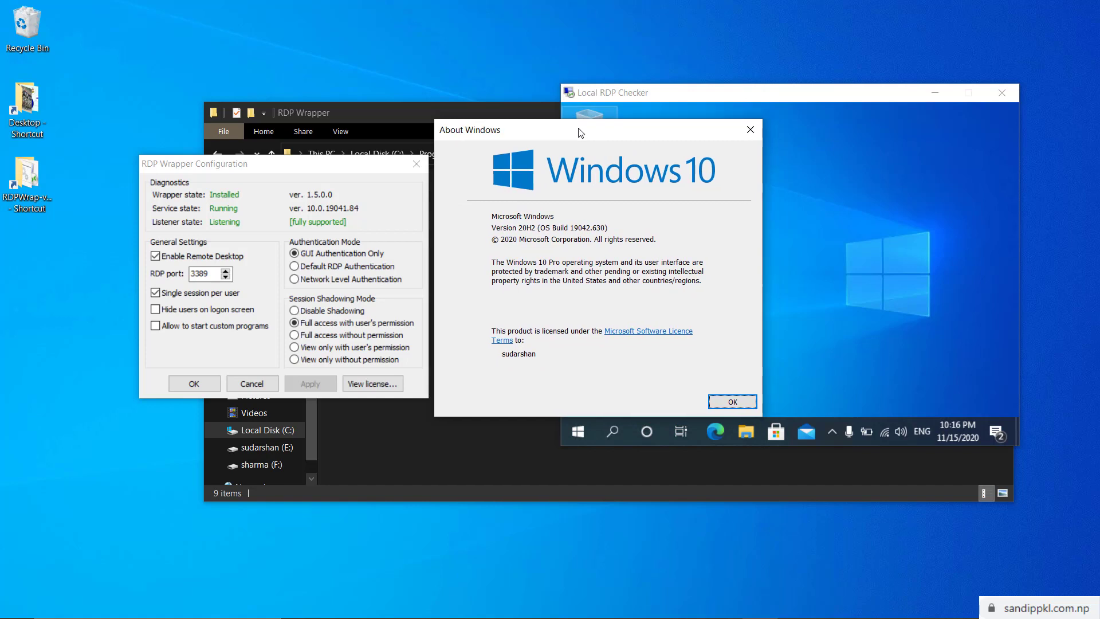
Arrange RDPConf and About Windows side by side near the top-left
{"action": "left_click", "coordinate": [583, 431]}
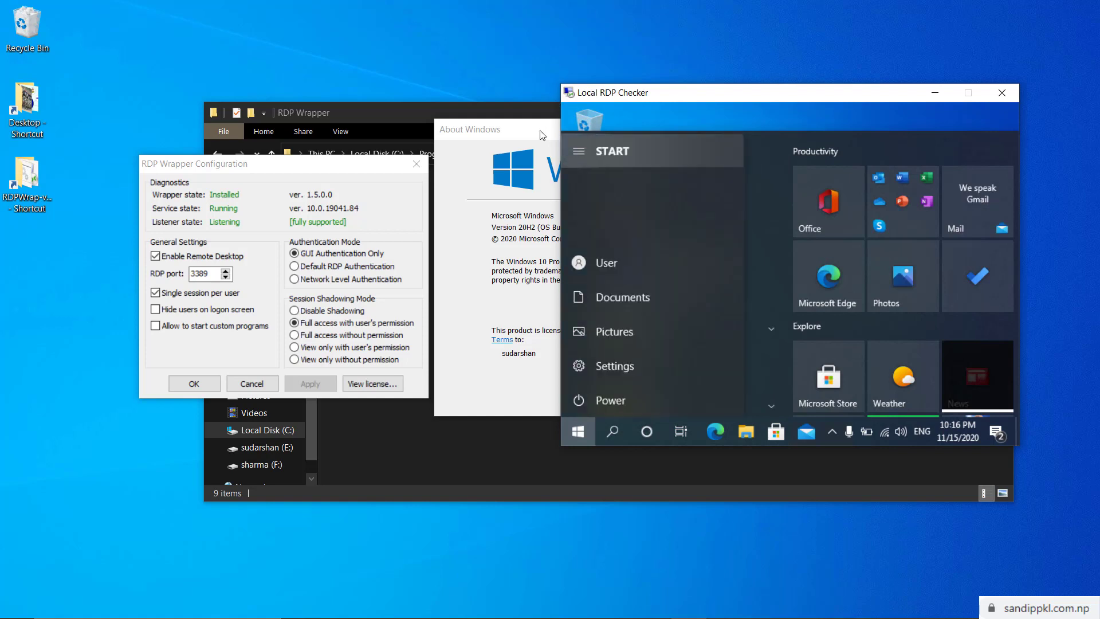
{"action": "left_click", "coordinate": [358, 170]}
{"action": "left_click_drag", "start_coordinate": [358, 170], "coordinate": [227, 150]}
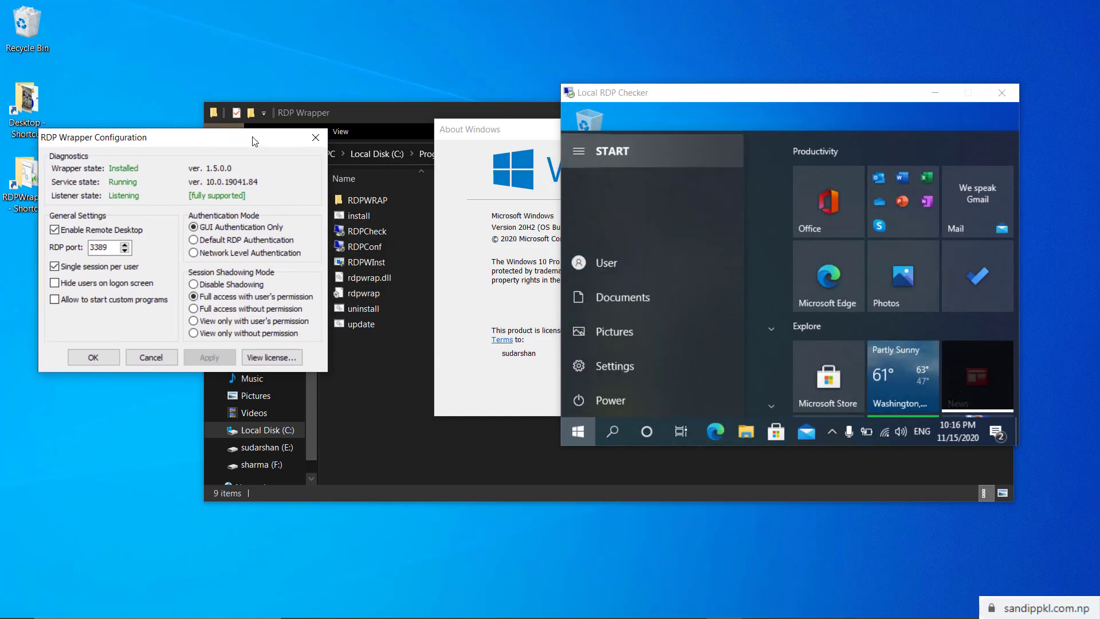
{"action": "left_click_drag", "start_coordinate": [516, 132], "coordinate": [384, 143]}
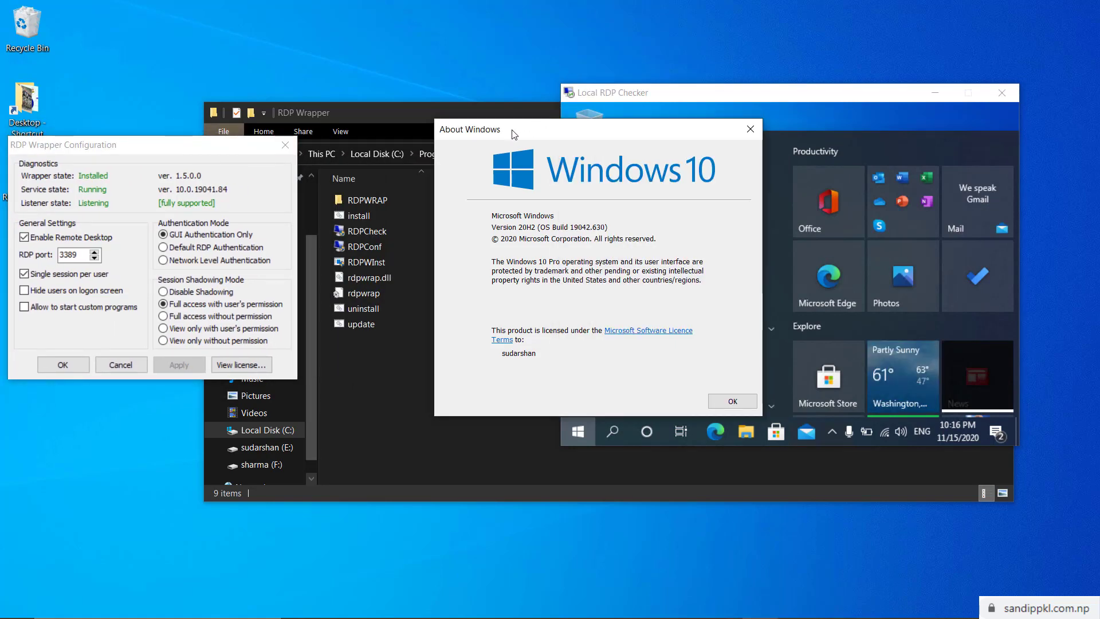